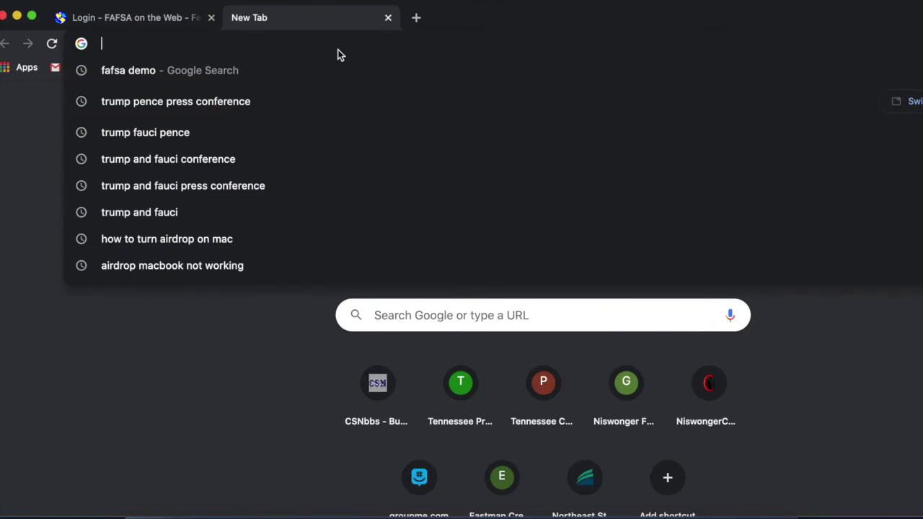
Go to fafsa.gov and open the FAFSA on the Web returning-user login page in a new tab.
key(Return)
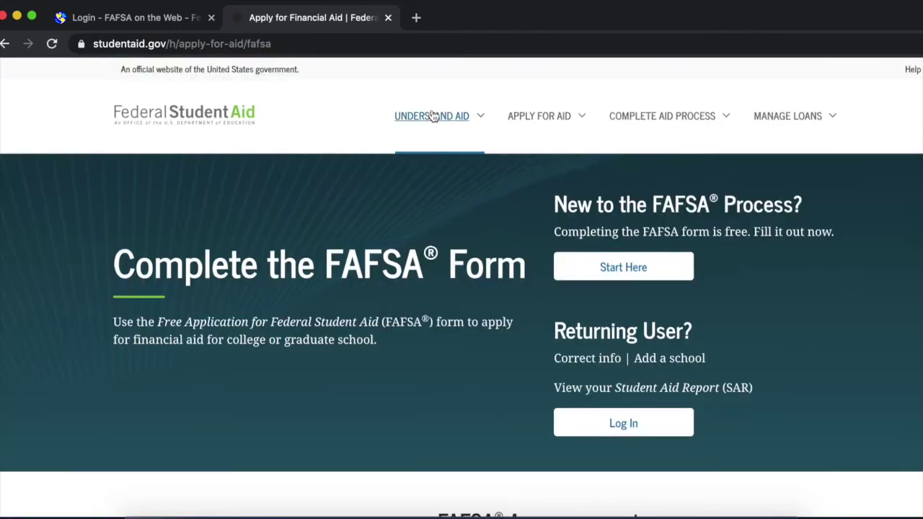
mouse_move(432, 116)
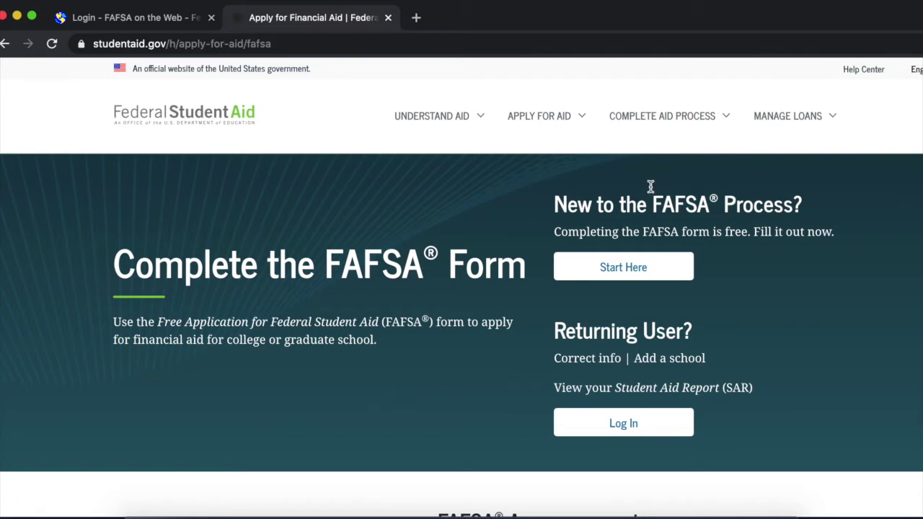
click(571, 419)
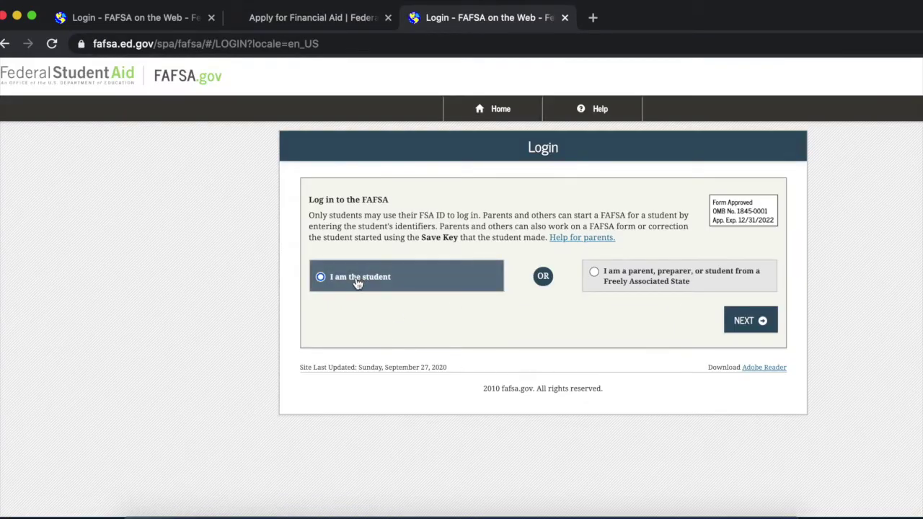
Choose 'I am the student' and look over the FSA ID creation page before returning to login.
click(357, 285)
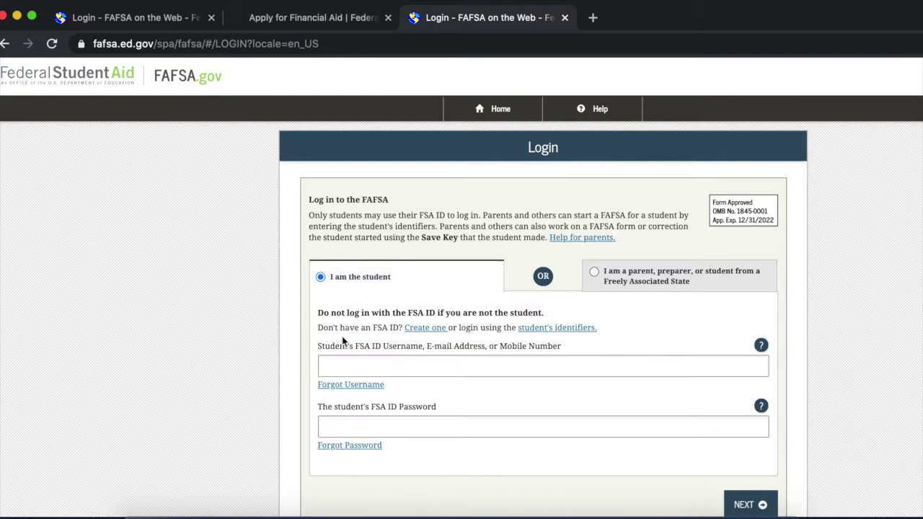
click(421, 329)
scroll(373, 277, down, 4)
scroll(373, 276, down, 1)
scroll(373, 276, up, 3)
scroll(373, 274, down, 5)
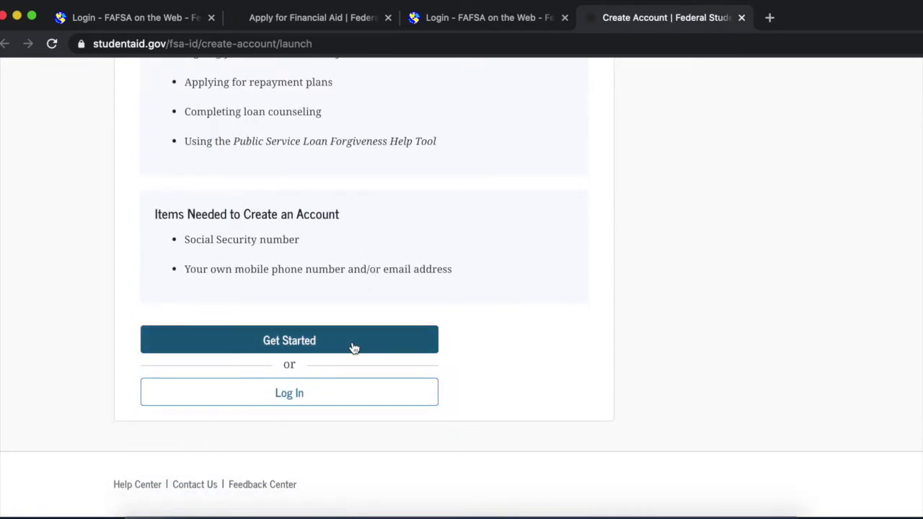
scroll(353, 348, up, 5)
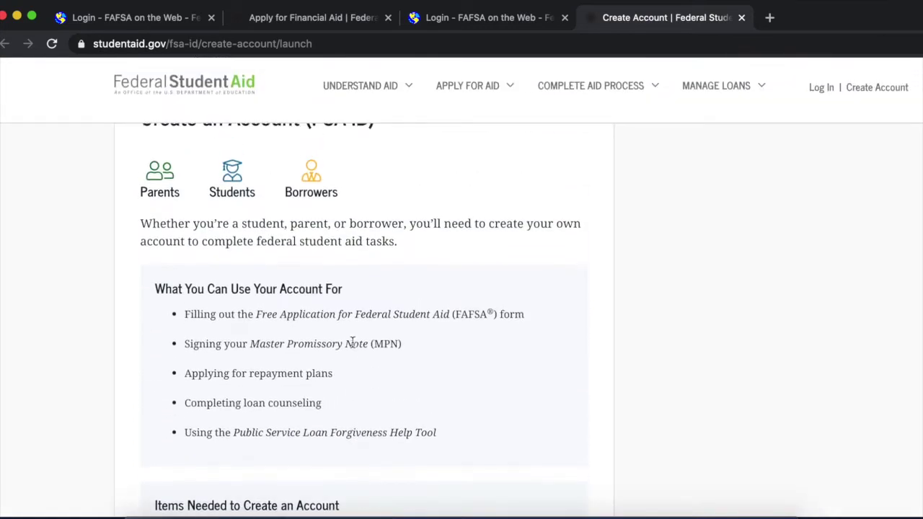
scroll(243, 283, down, 2)
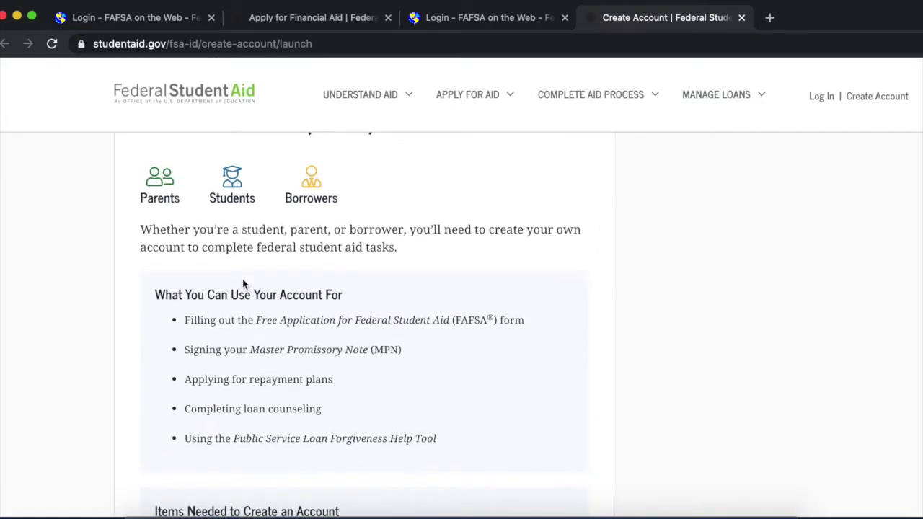
scroll(243, 283, up, 2)
scroll(243, 284, down, 2)
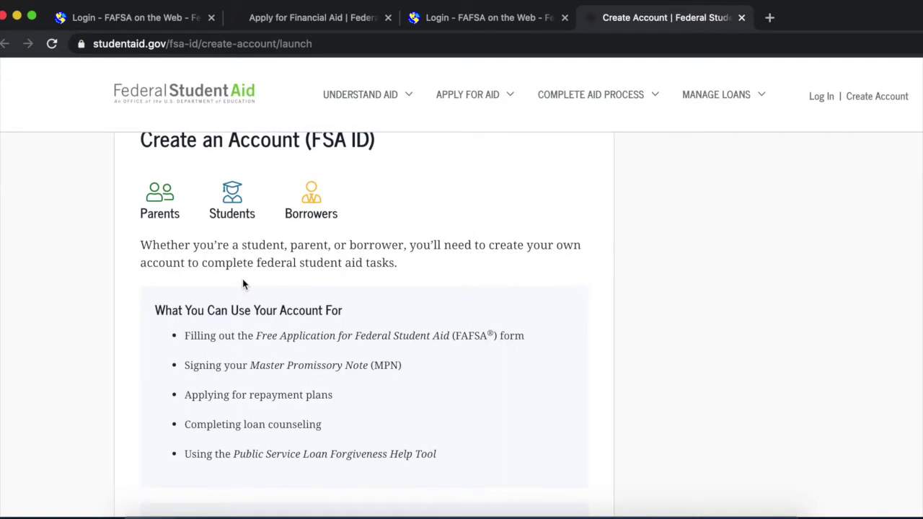
scroll(243, 284, up, 2)
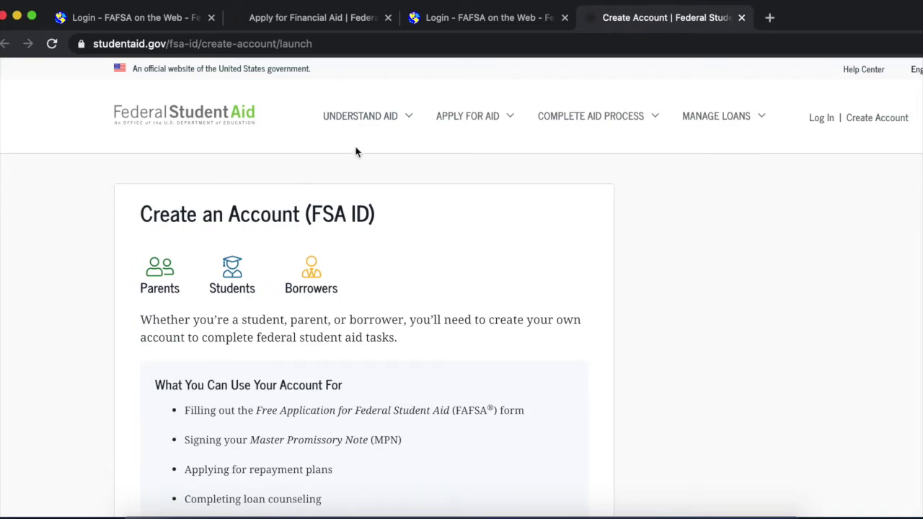
click(495, 25)
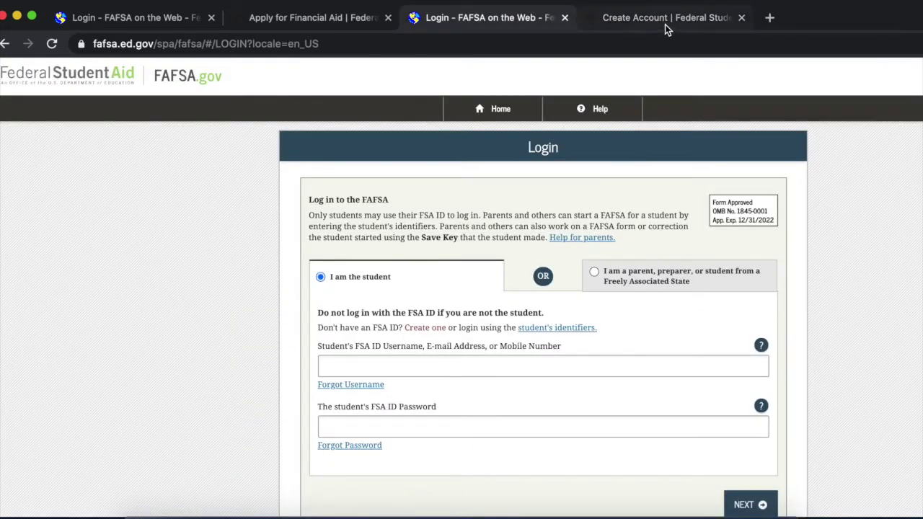
click(665, 24)
click(522, 20)
Log in with the student's FSA ID and accept to reach the Get Started page.
click(391, 368)
scroll(411, 398, down, 1)
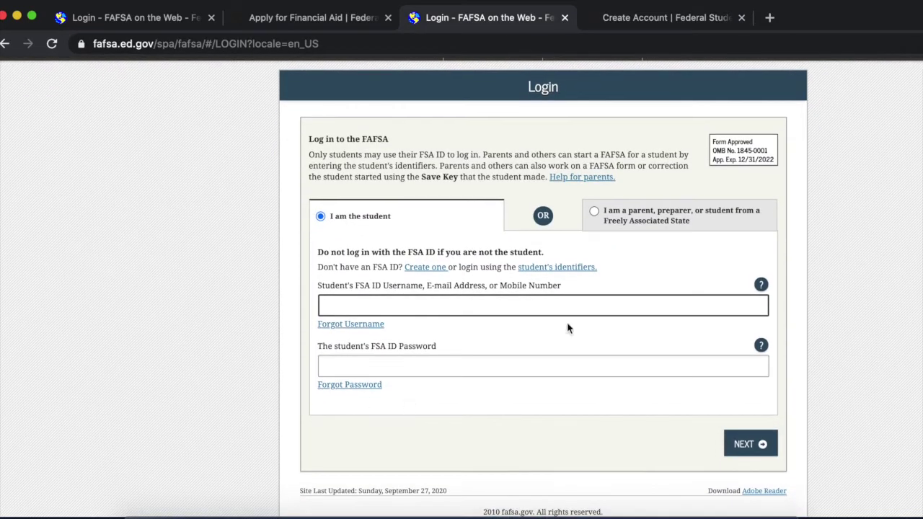
click(632, 222)
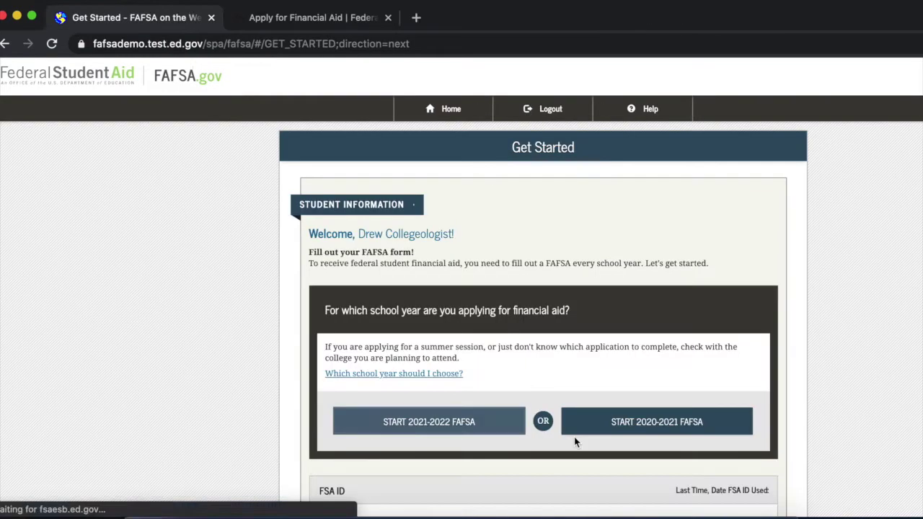
scroll(575, 437, down, 2)
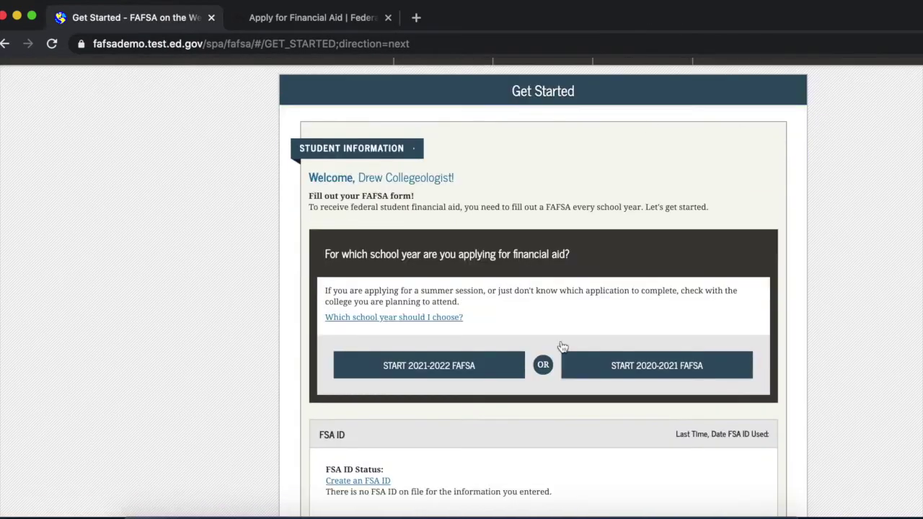
Start the 2021–2022 FAFSA, create and confirm a save key, and continue past the Introduction.
click(450, 380)
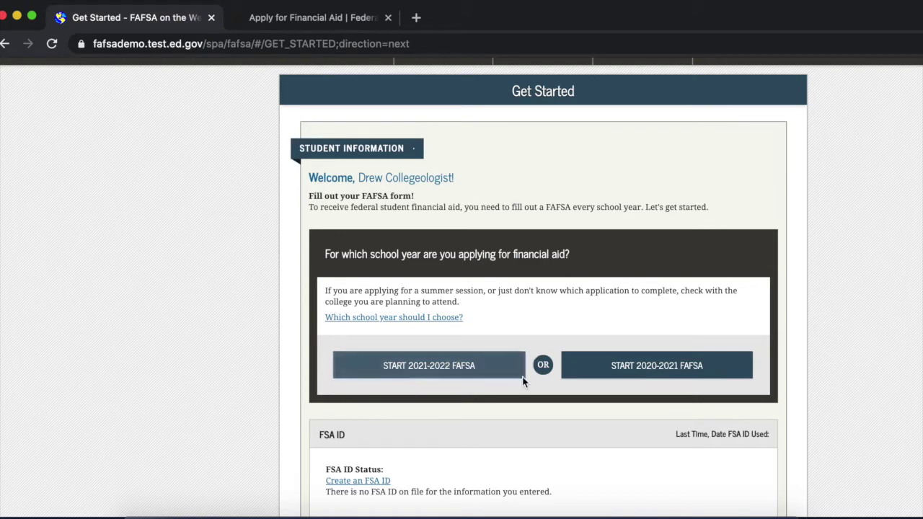
click(430, 371)
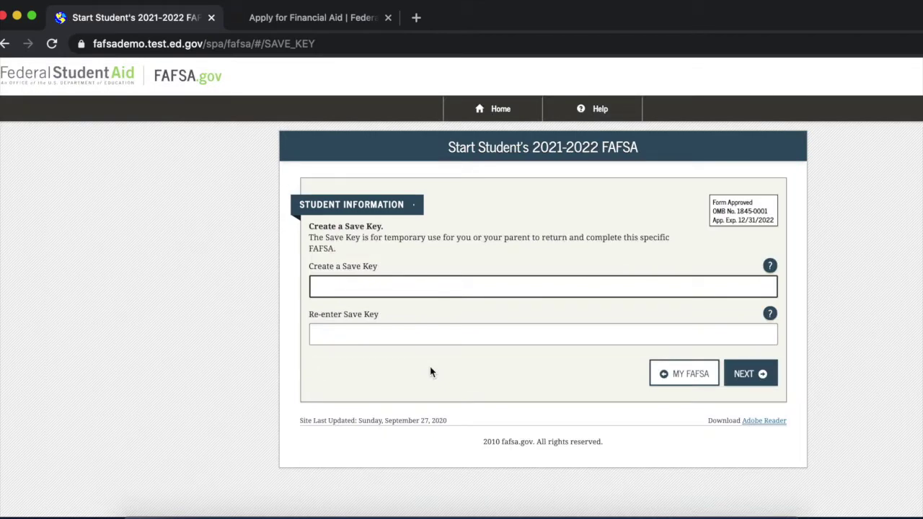
text(****)
key(Tab)
text(****)
key(Return)
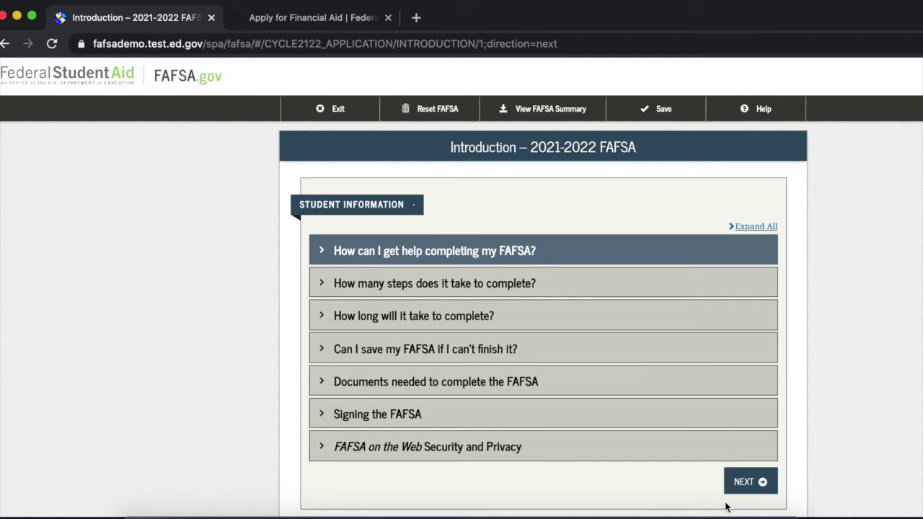
scroll(726, 507, down, 2)
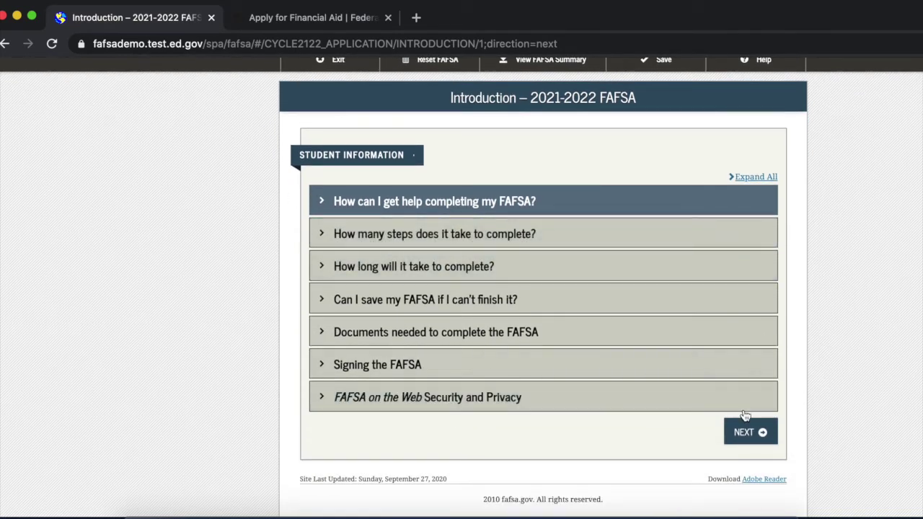
click(747, 437)
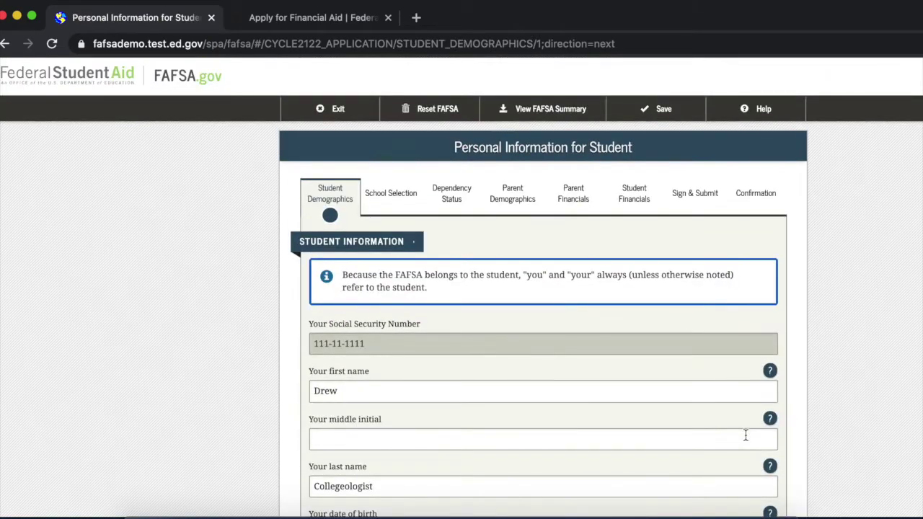
Fill in the student's middle initial and continue to the contact information page.
scroll(745, 435, down, 2)
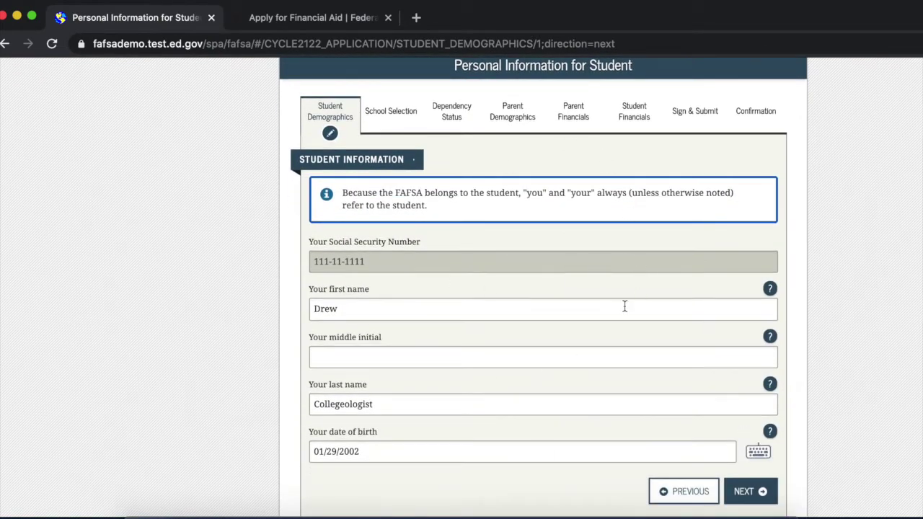
click(458, 353)
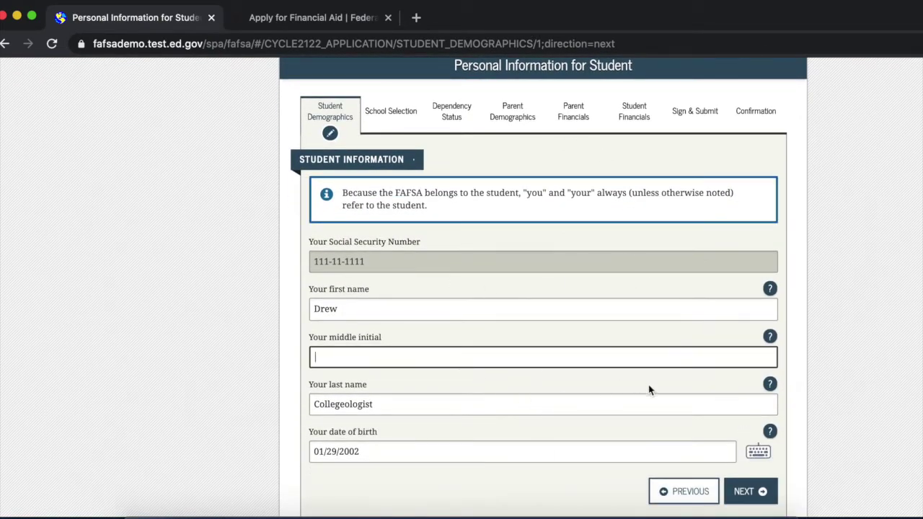
scroll(548, 220, down, 1)
scroll(652, 364, down, 1)
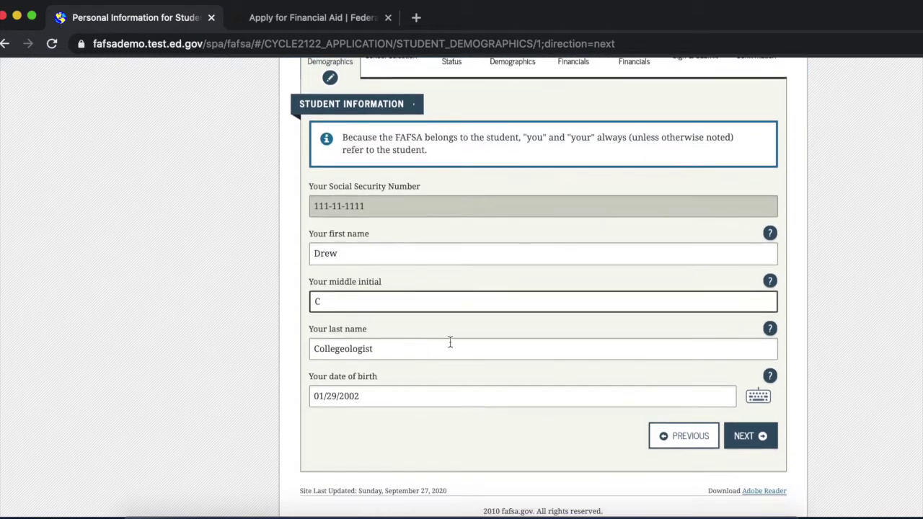
click(751, 436)
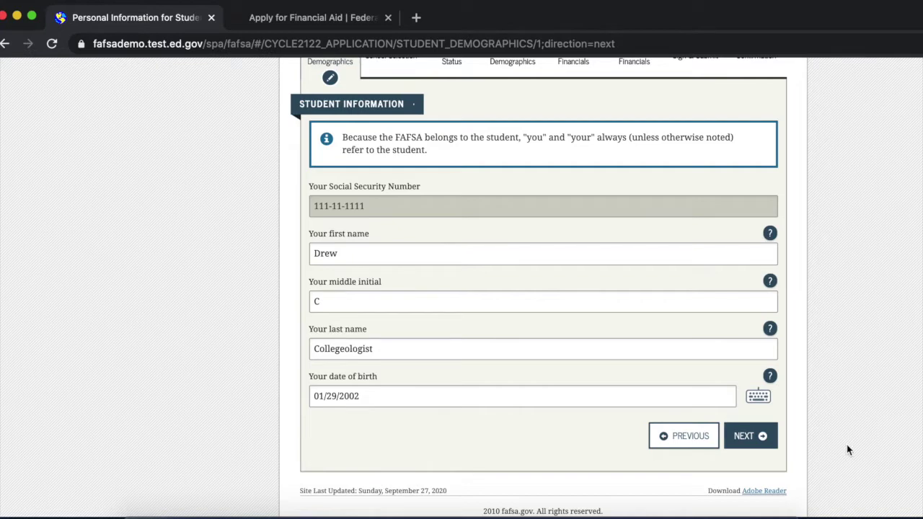
click(744, 437)
Enter the student's e-mail address, phone number and mailing address.
click(647, 292)
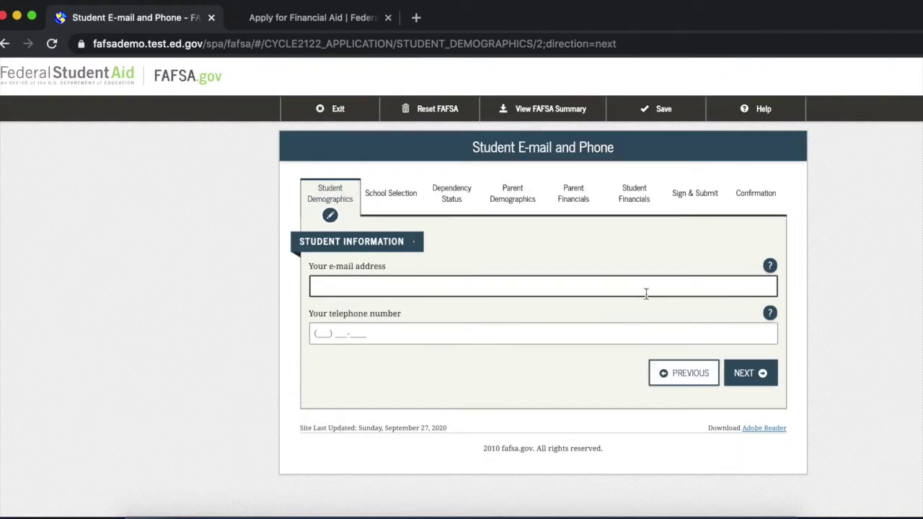
key(Tab)
click(402, 381)
text(423) 111-1111)
click(769, 421)
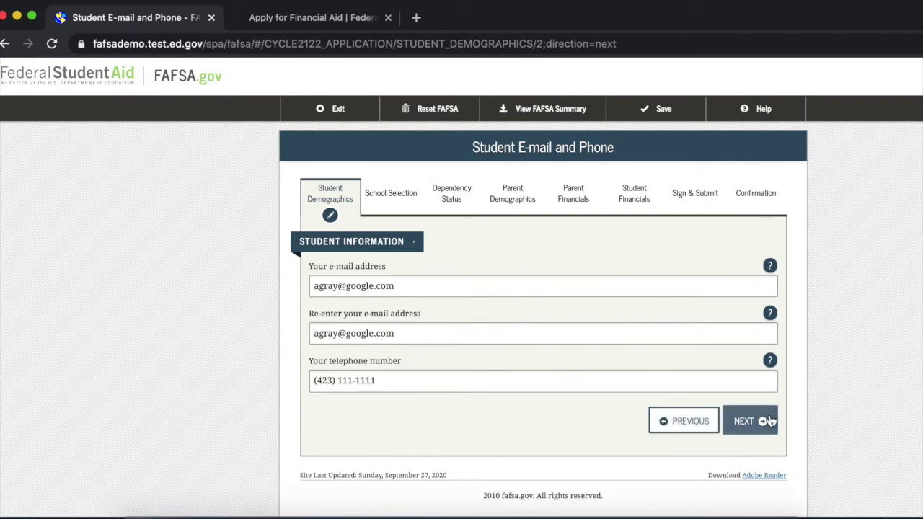
scroll(767, 418, down, 1)
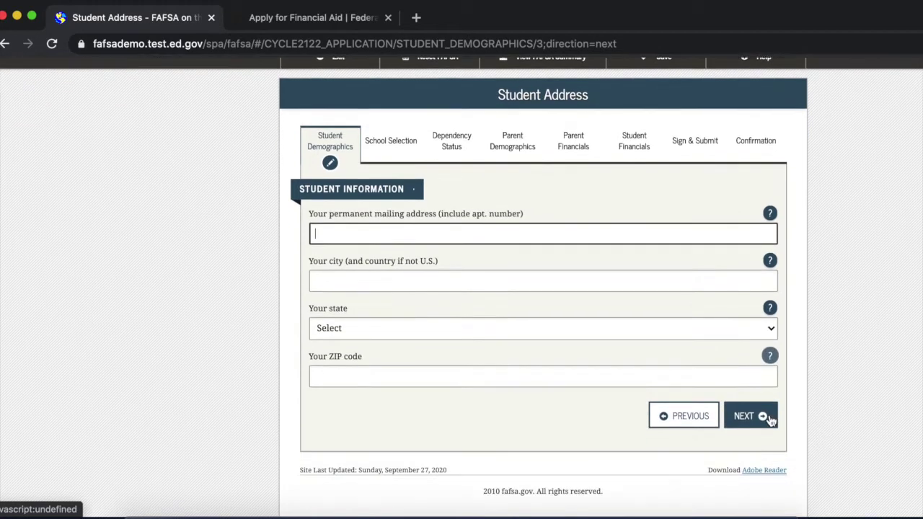
text(123 Main Street)
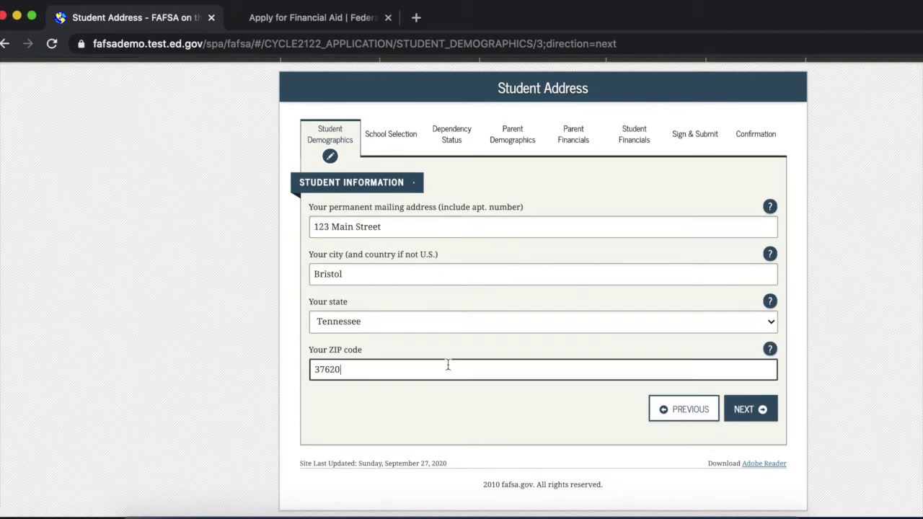
click(751, 408)
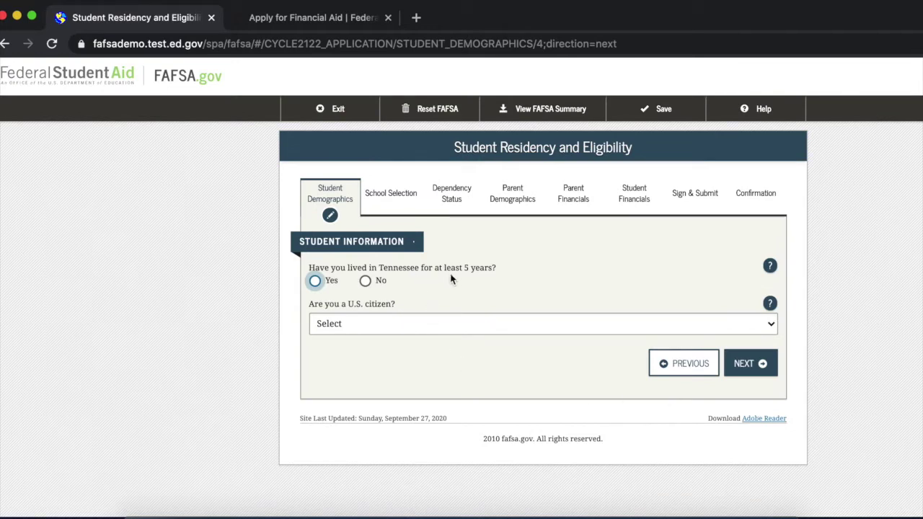
Answer Yes to living in Tennessee five years and mark the student a U.S. citizen.
click(315, 282)
click(365, 281)
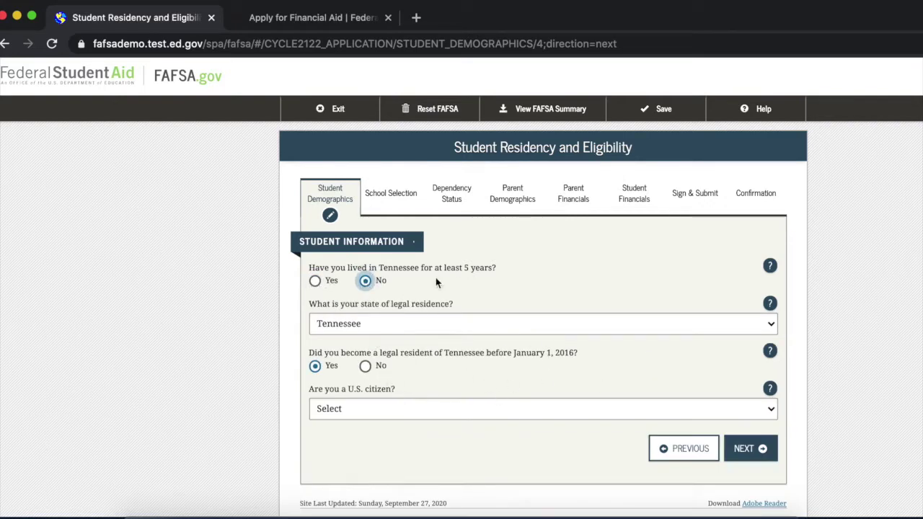
click(315, 281)
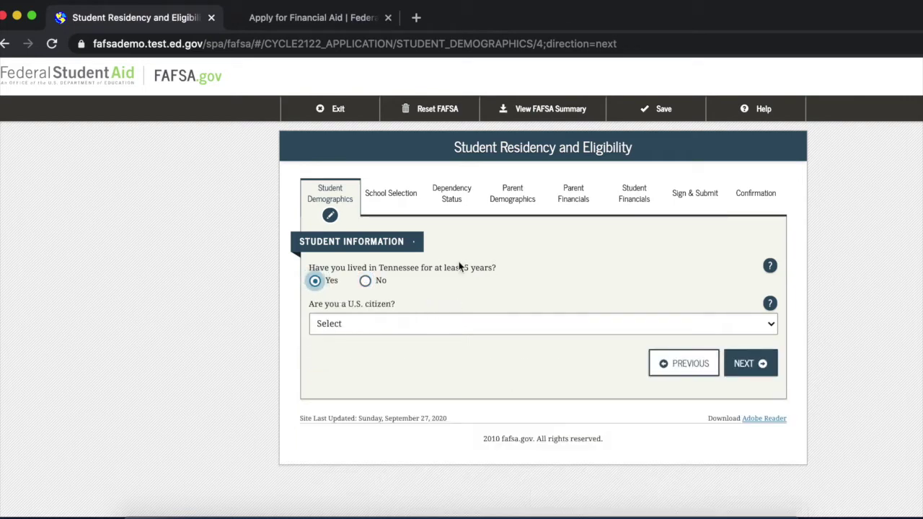
click(416, 332)
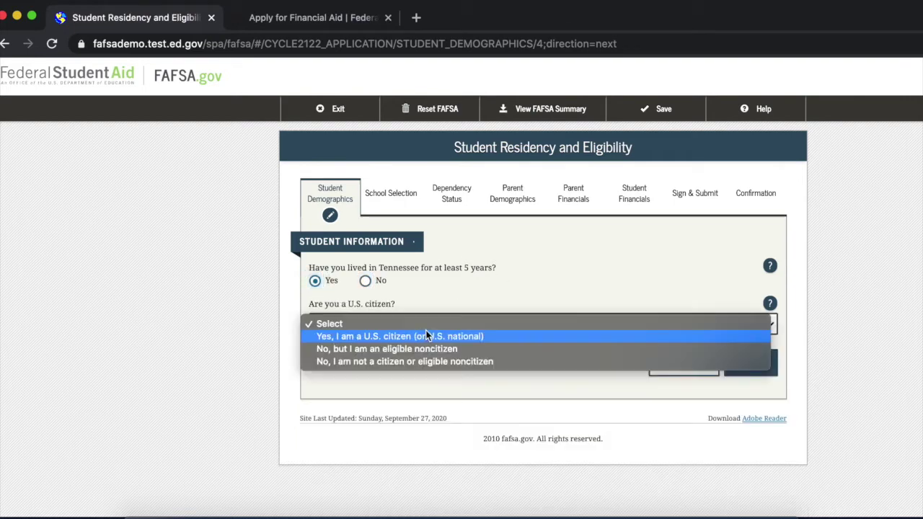
click(424, 336)
click(753, 364)
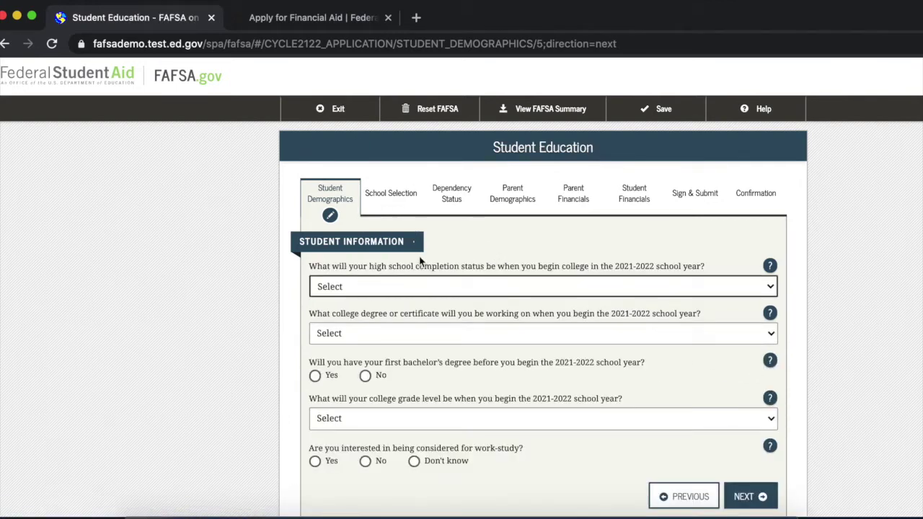
Set high school completion to High school diploma and degree to 1st bachelor's degree.
scroll(444, 289, down, 1)
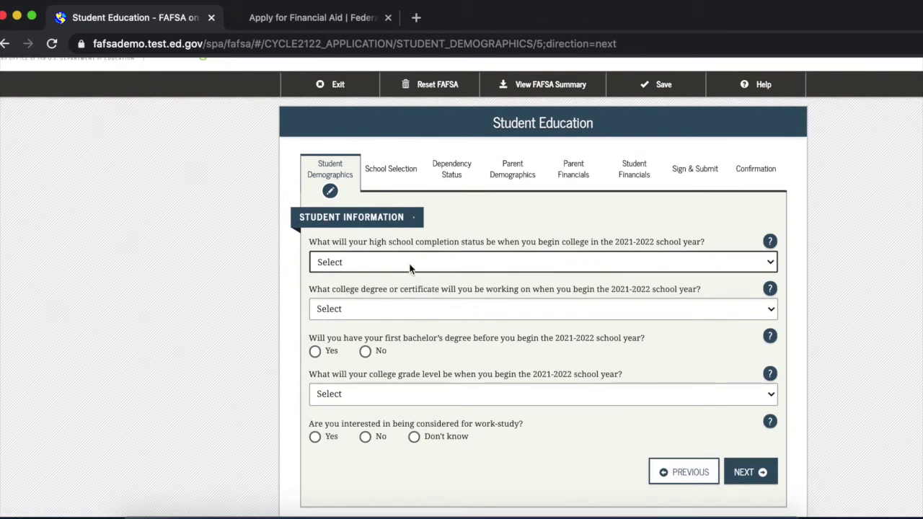
click(448, 269)
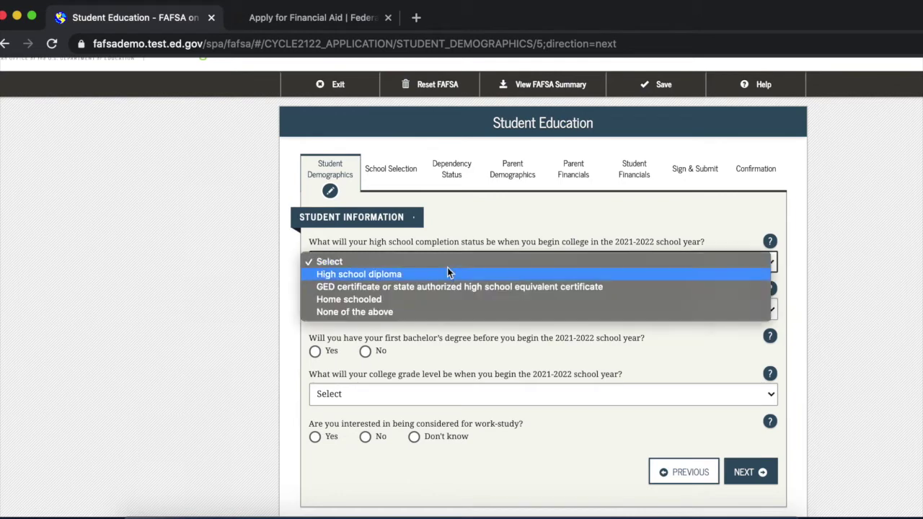
click(475, 275)
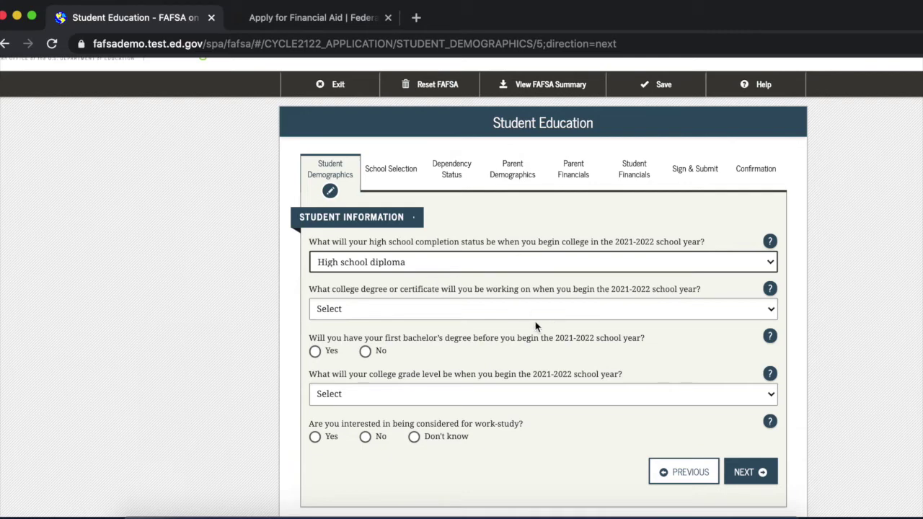
click(438, 307)
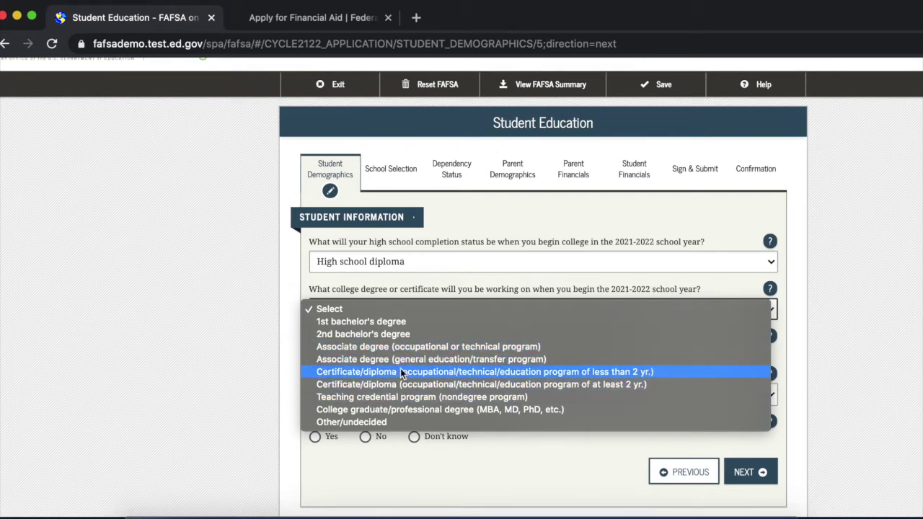
click(568, 321)
scroll(499, 456, down, 1)
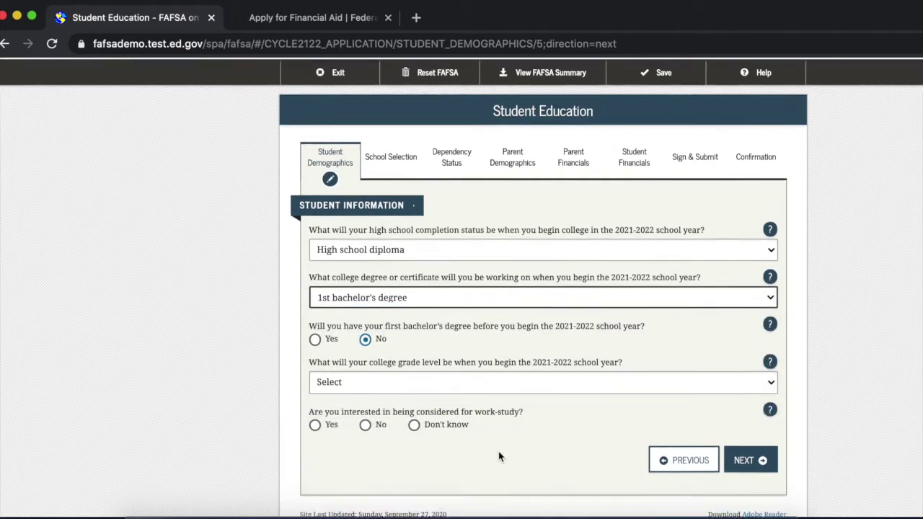
scroll(499, 456, down, 1)
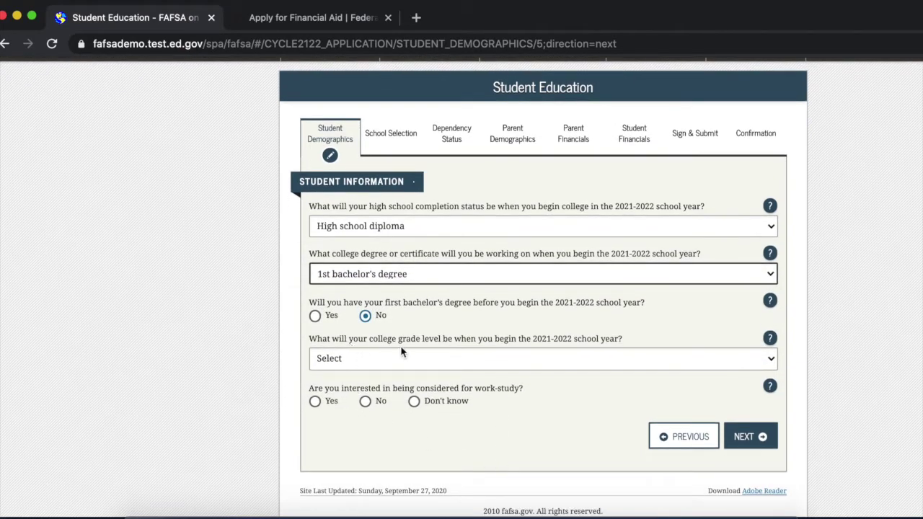
Choose grade level Never attended college/1st yr., request work-study, and mark the student male.
click(609, 354)
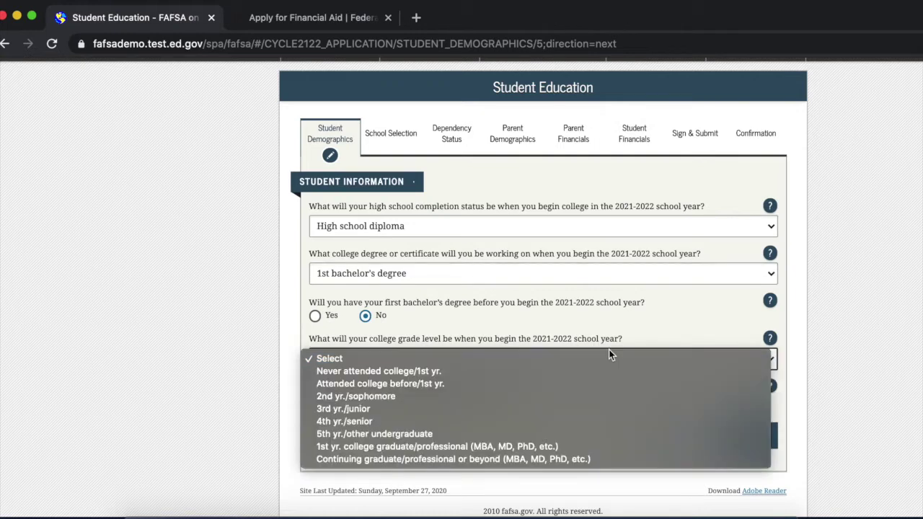
click(414, 374)
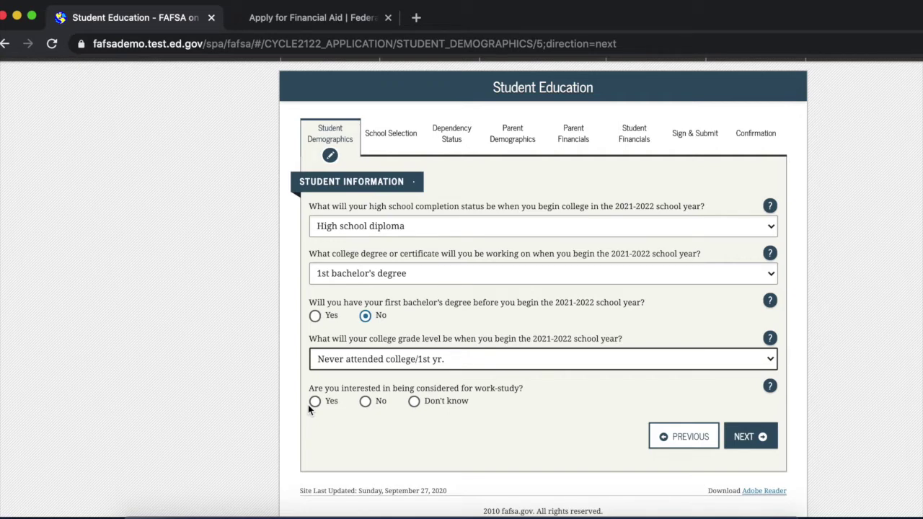
click(313, 402)
click(752, 441)
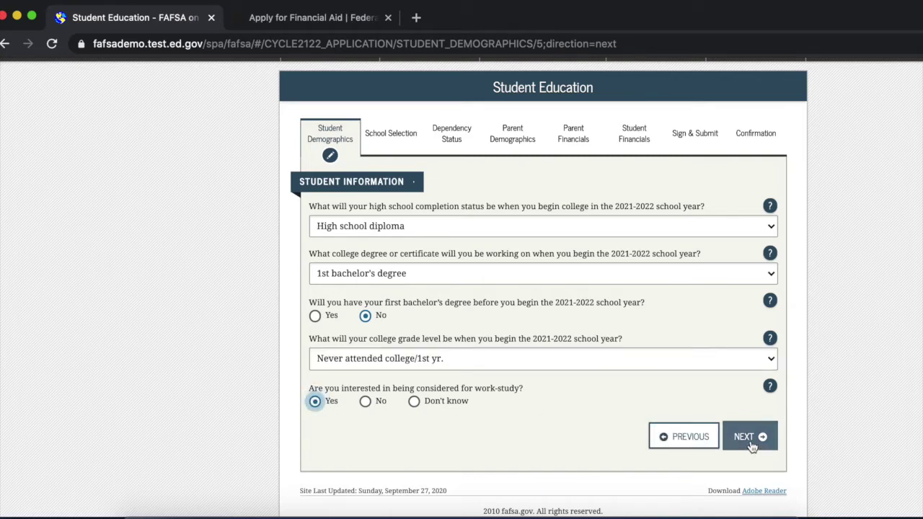
click(315, 281)
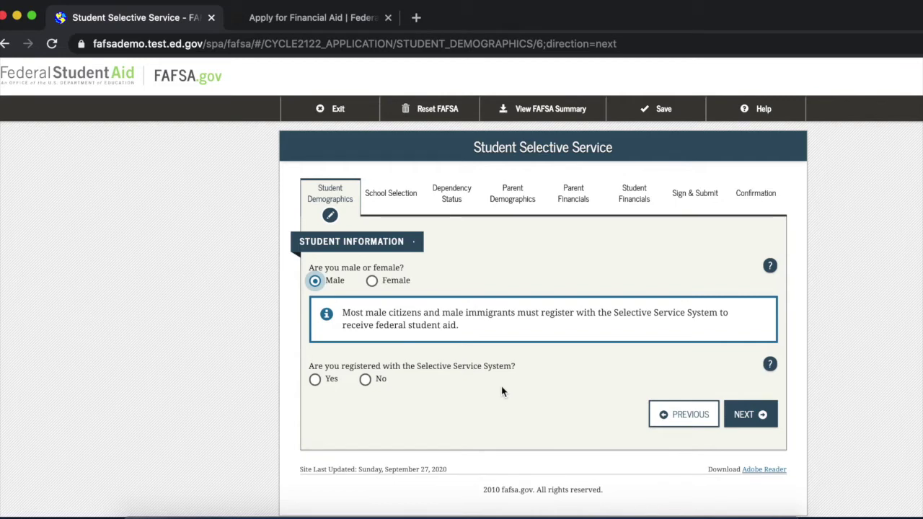
Answer not registered with Selective Service, request registration, and leave driver's license blank.
click(384, 380)
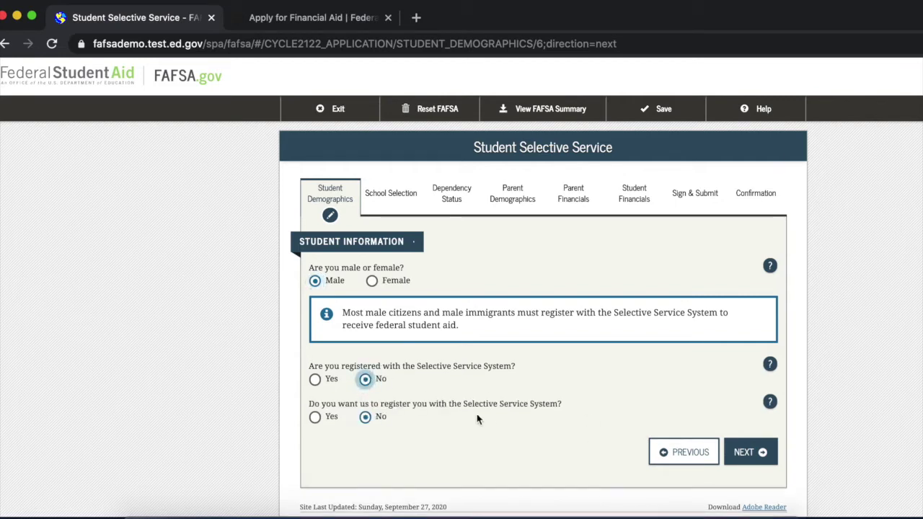
click(315, 417)
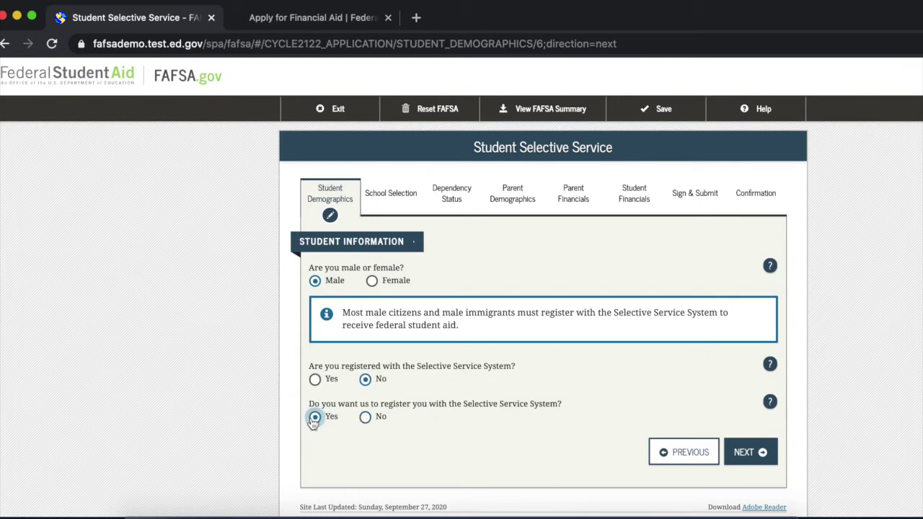
click(742, 454)
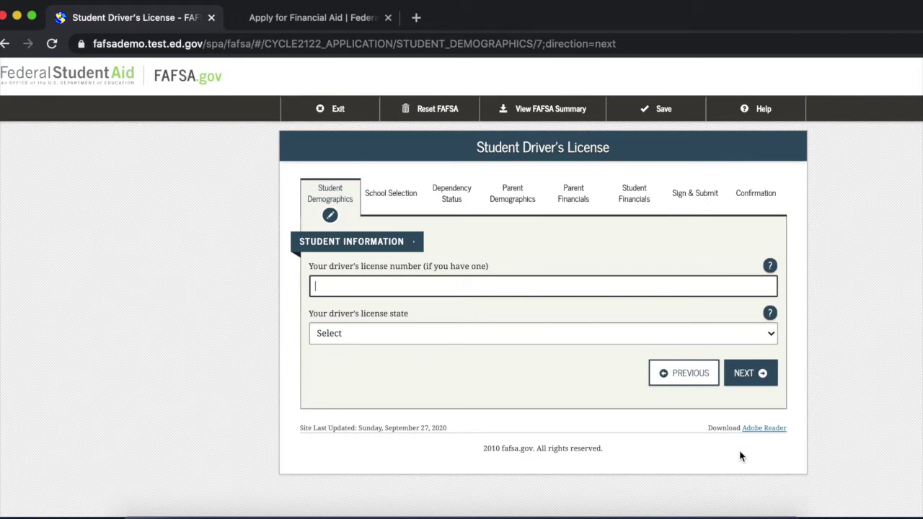
click(739, 385)
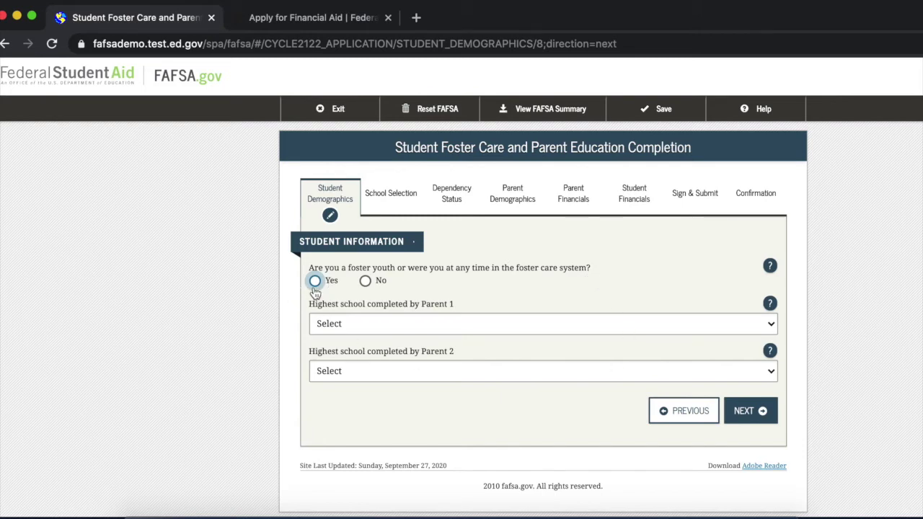
Answer No to foster care, Parent 1 High School, Parent 2 Other/unknown.
click(365, 282)
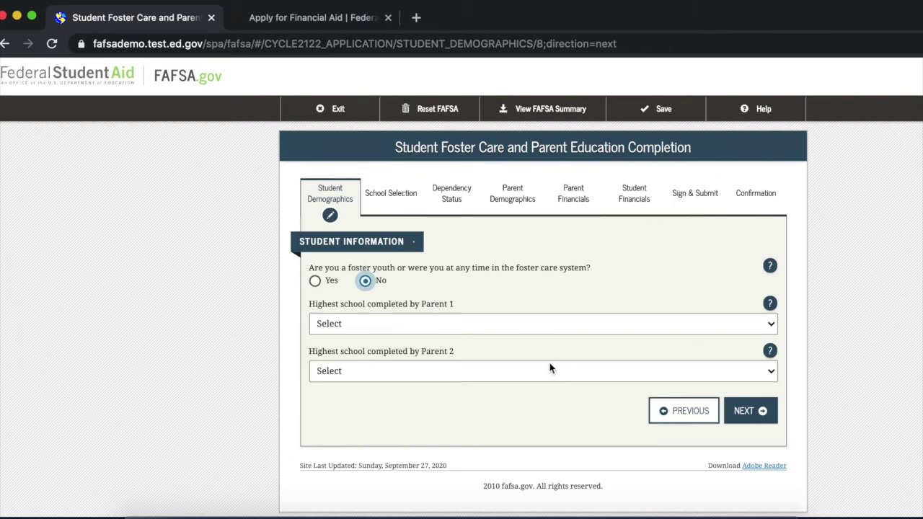
click(527, 328)
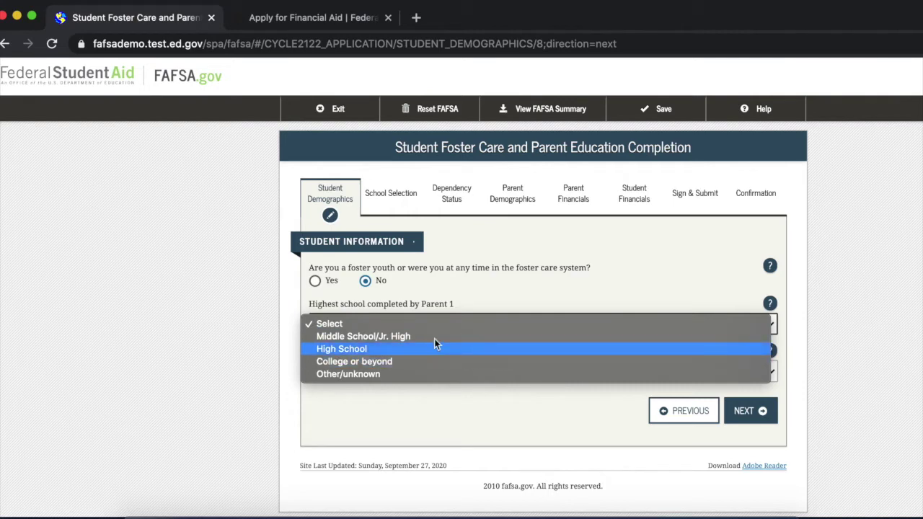
click(360, 347)
click(361, 376)
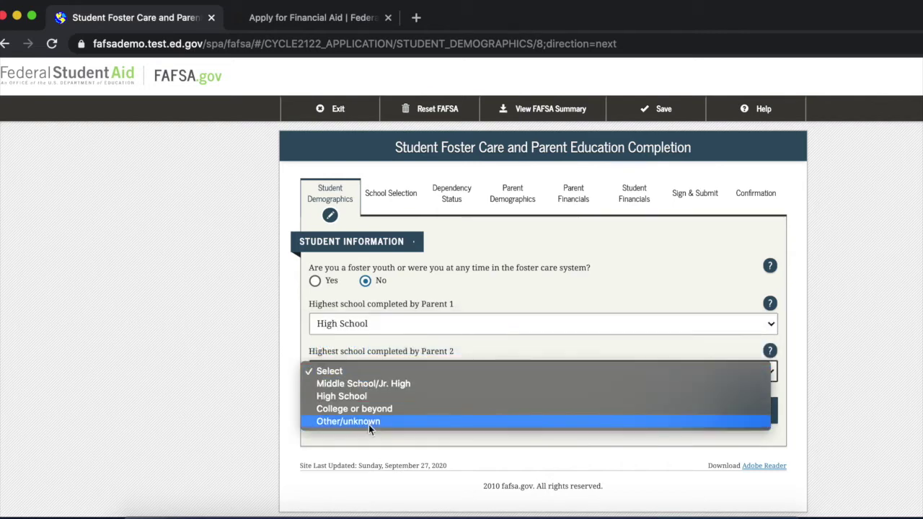
click(373, 422)
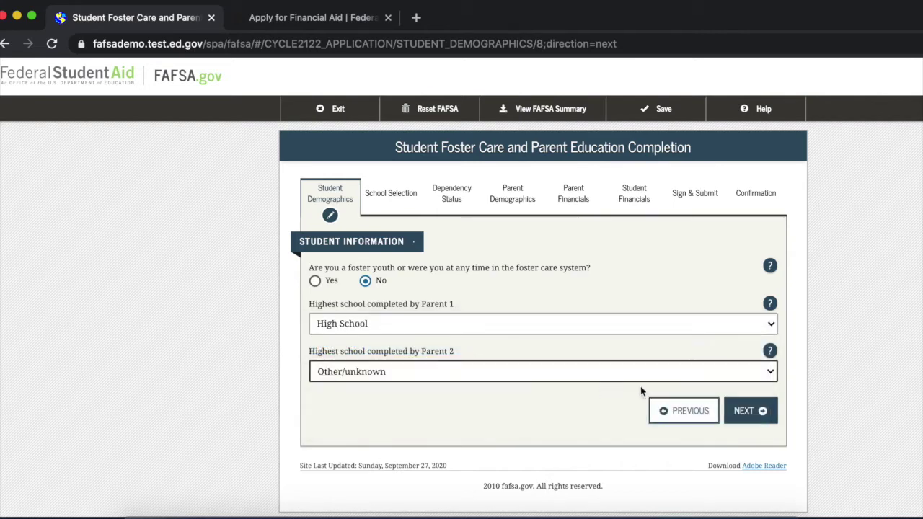
click(743, 411)
scroll(682, 406, down, 3)
Search for and select Elizabethton High School in Elizabethton, Tennessee.
scroll(573, 385, down, 1)
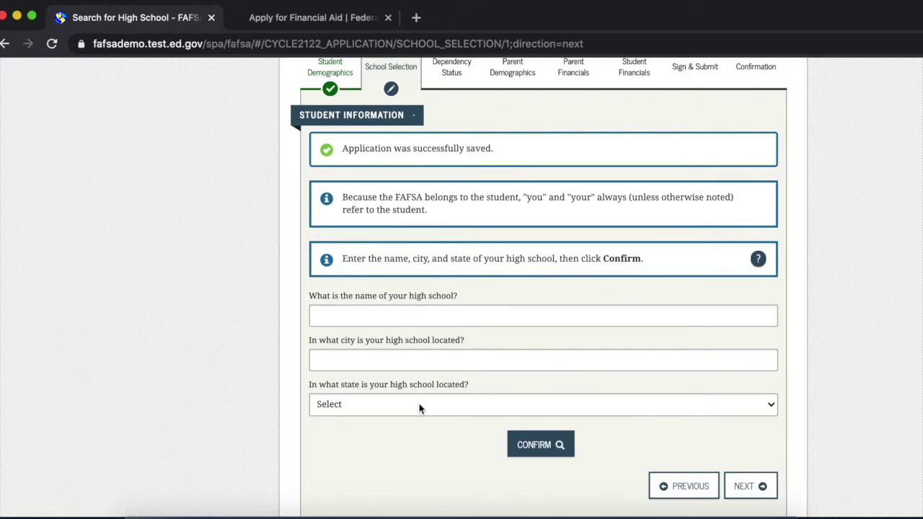
scroll(422, 408, up, 1)
click(433, 345)
text(Elizabethton High School)
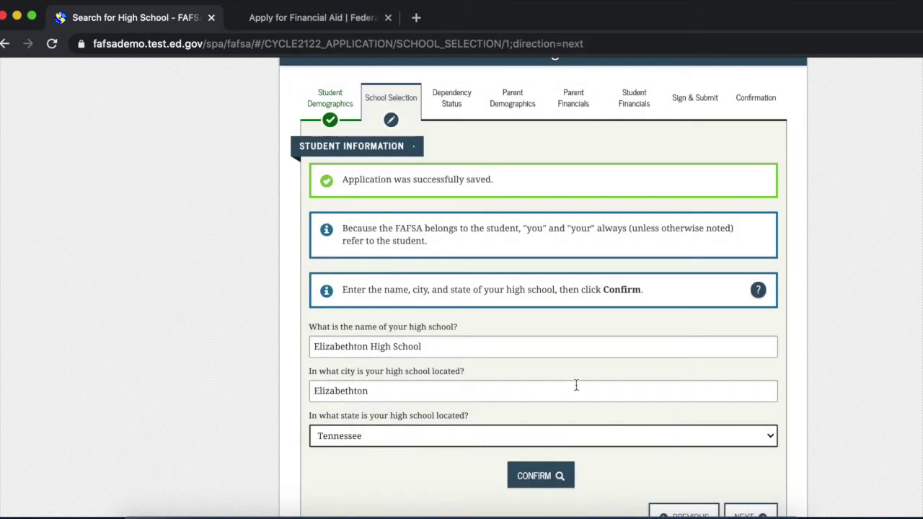
scroll(588, 386, down, 1)
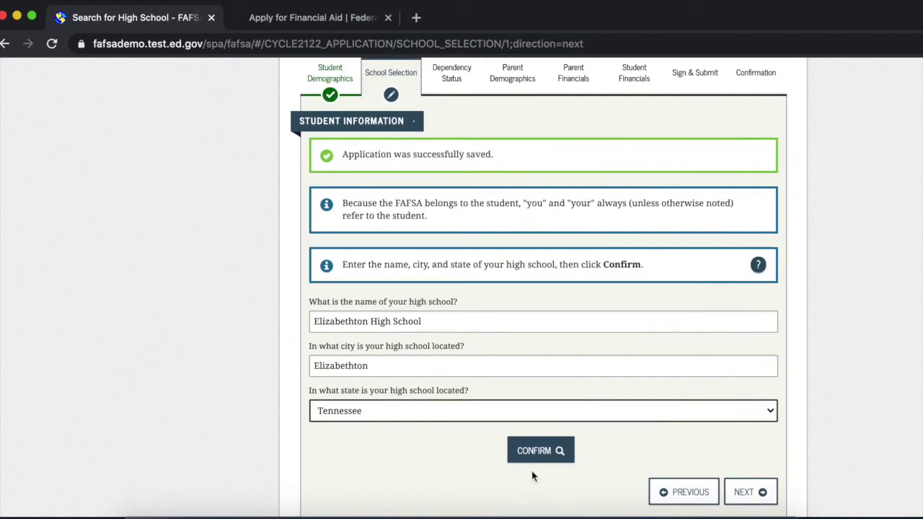
click(547, 456)
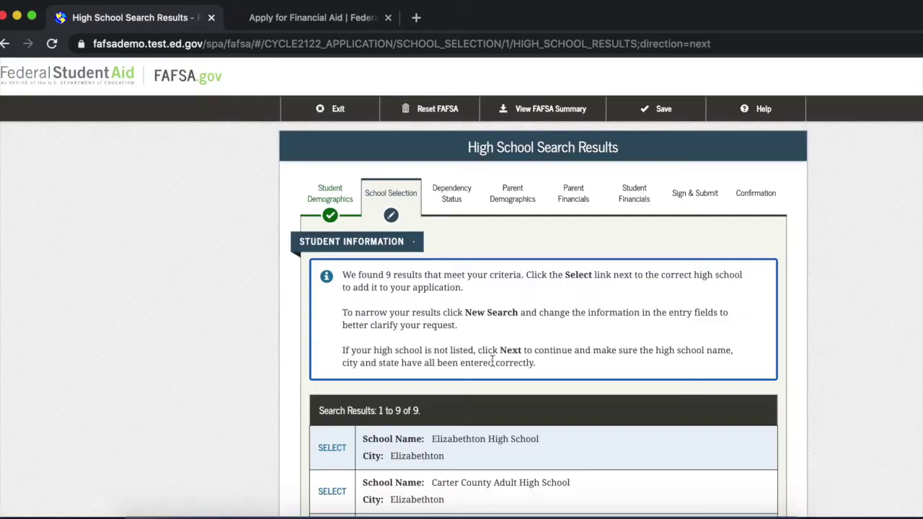
scroll(493, 360, down, 2)
scroll(689, 392, down, 3)
scroll(625, 394, up, 2)
scroll(624, 395, up, 1)
click(333, 410)
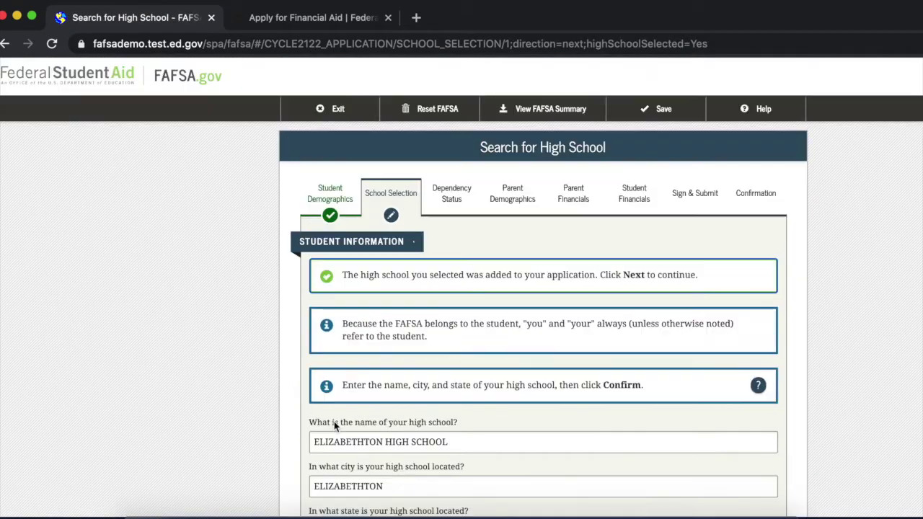
scroll(570, 267, down, 3)
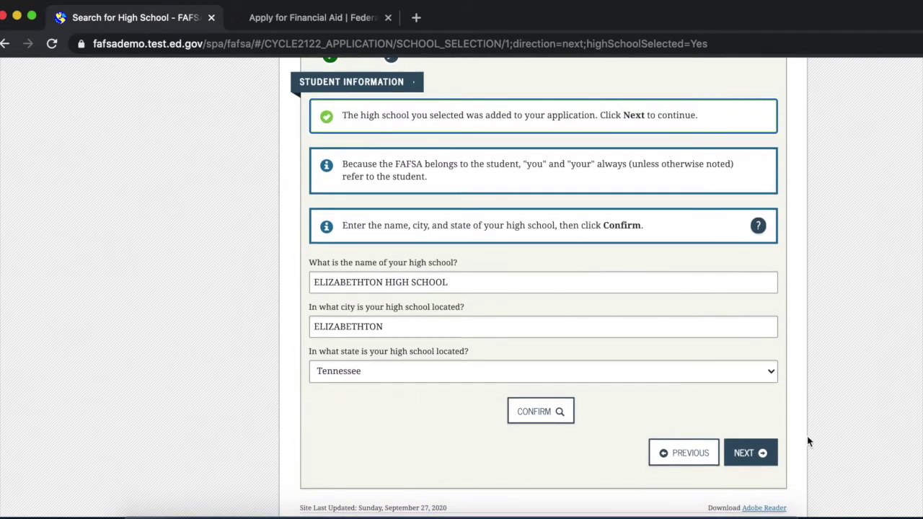
click(745, 454)
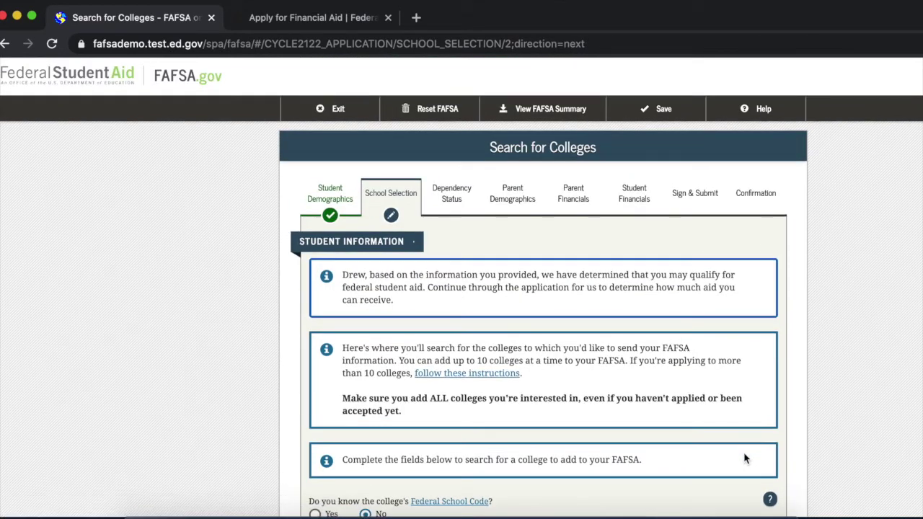
Search colleges in Blountville, Tennessee and select Northeast State Community College (code 005378).
scroll(695, 345, down, 1)
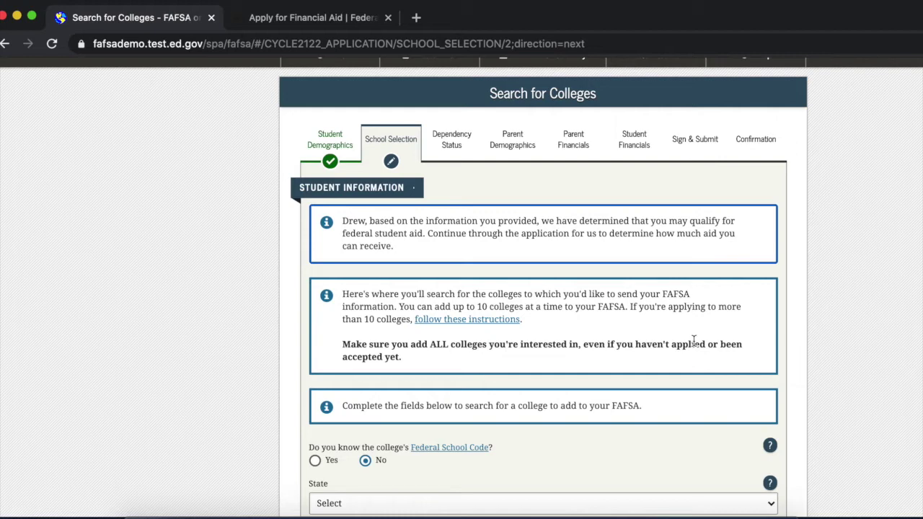
scroll(694, 342, down, 5)
click(478, 296)
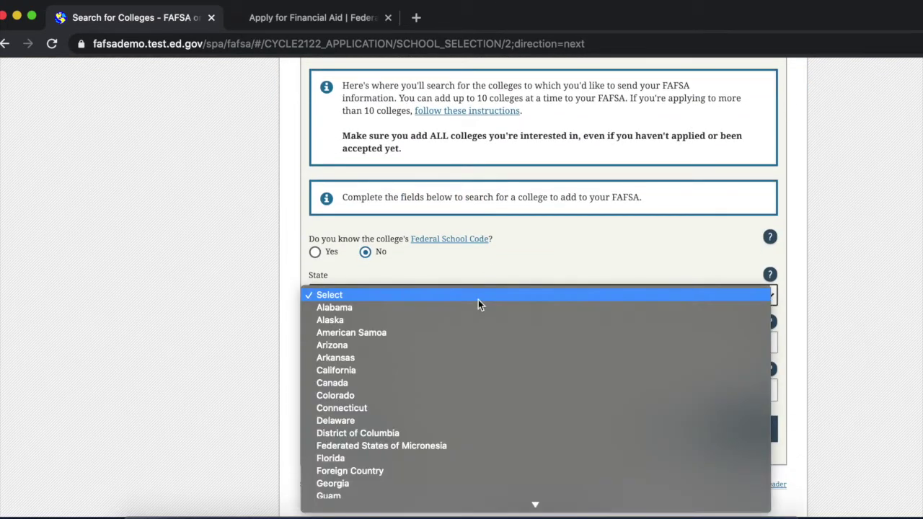
text(ten)
key(Return)
click(396, 343)
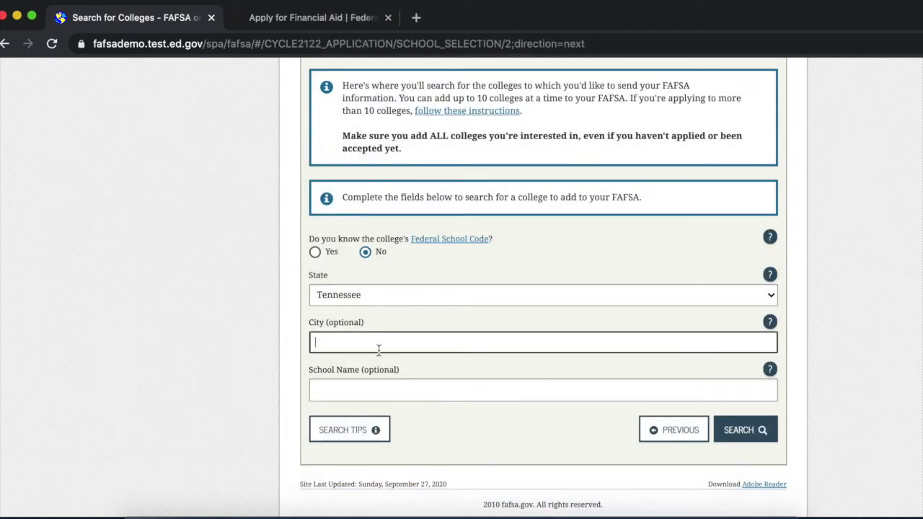
text(Blountville)
click(739, 429)
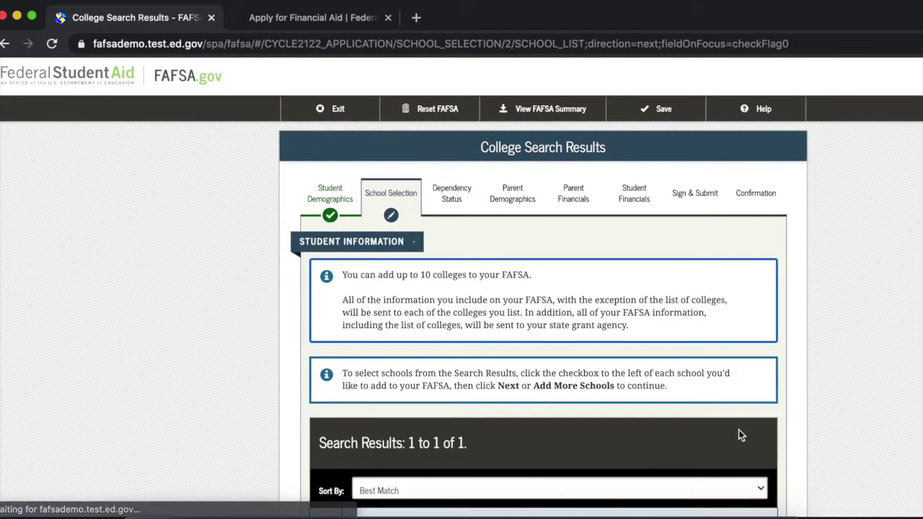
scroll(739, 430, down, 3)
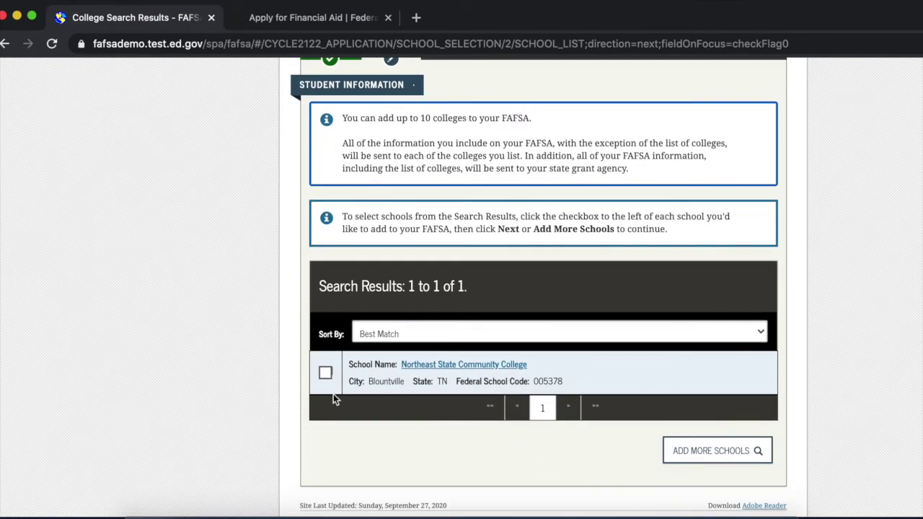
click(325, 372)
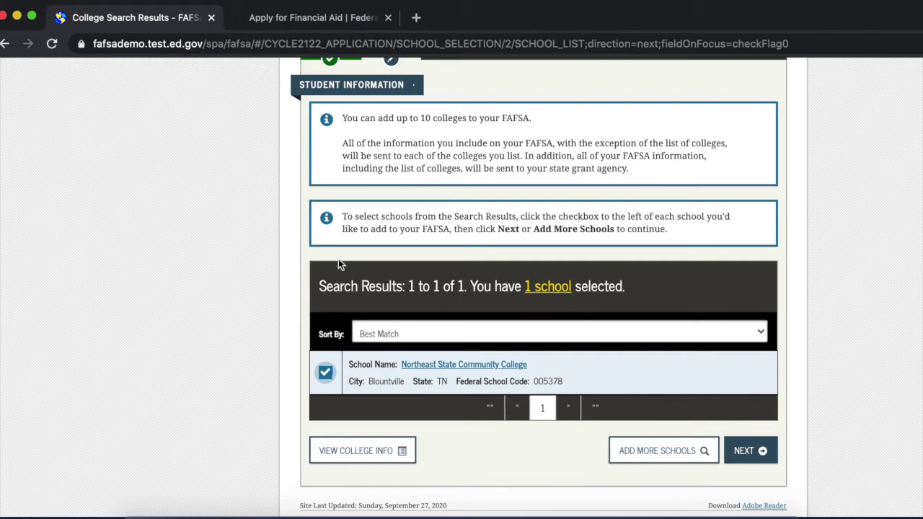
click(761, 453)
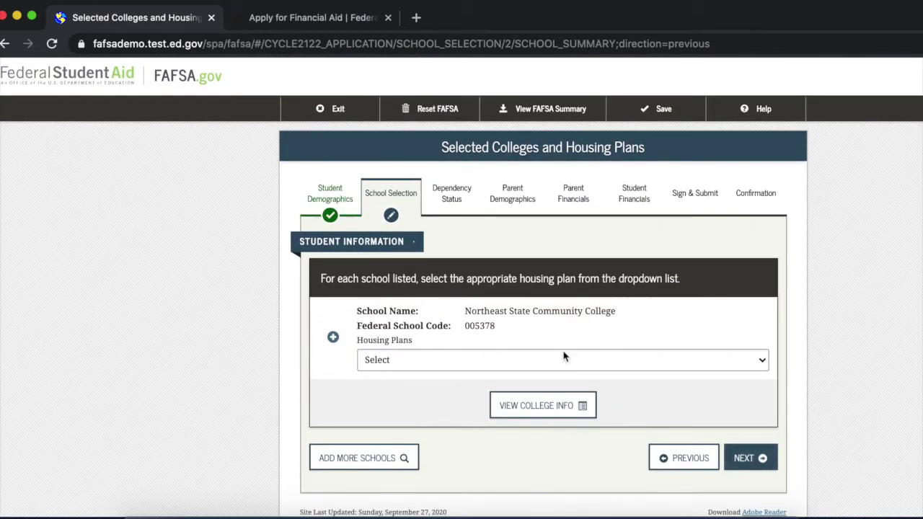
Choose With Parent as Northeast State's housing plan and save.
scroll(525, 495, down, 2)
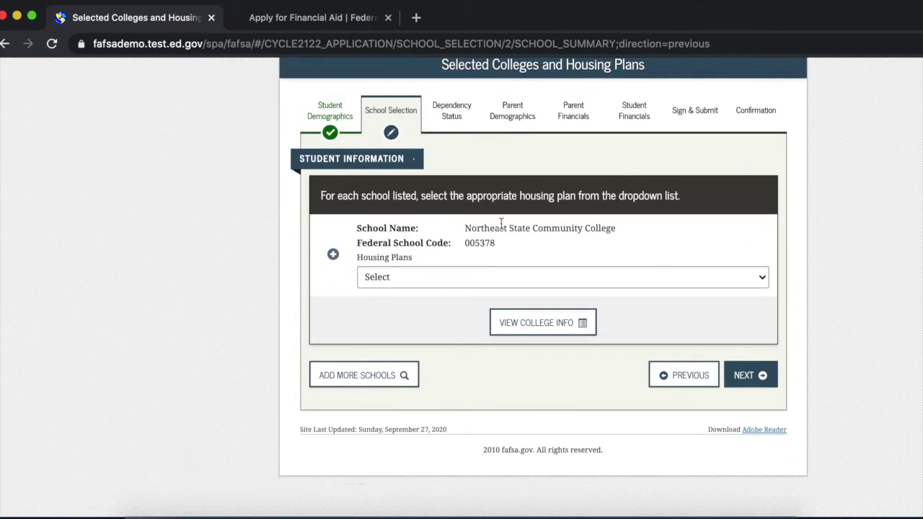
scroll(502, 223, up, 1)
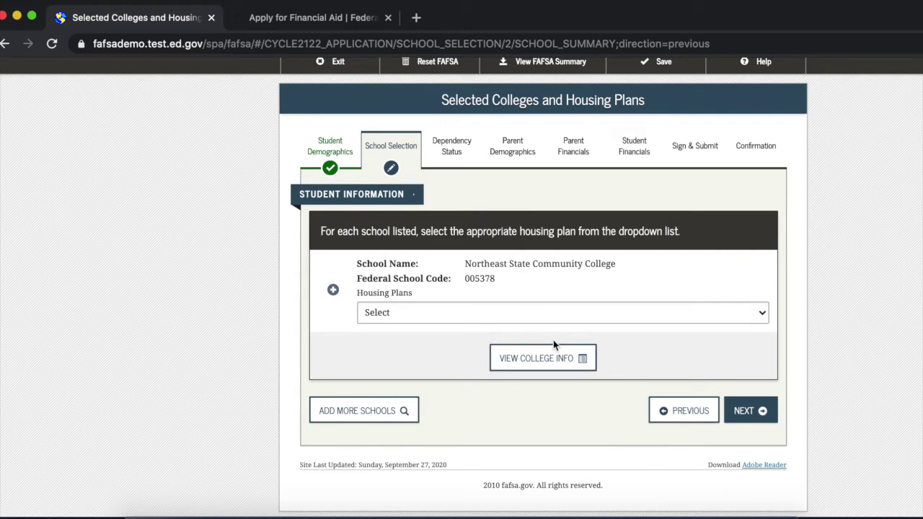
click(556, 319)
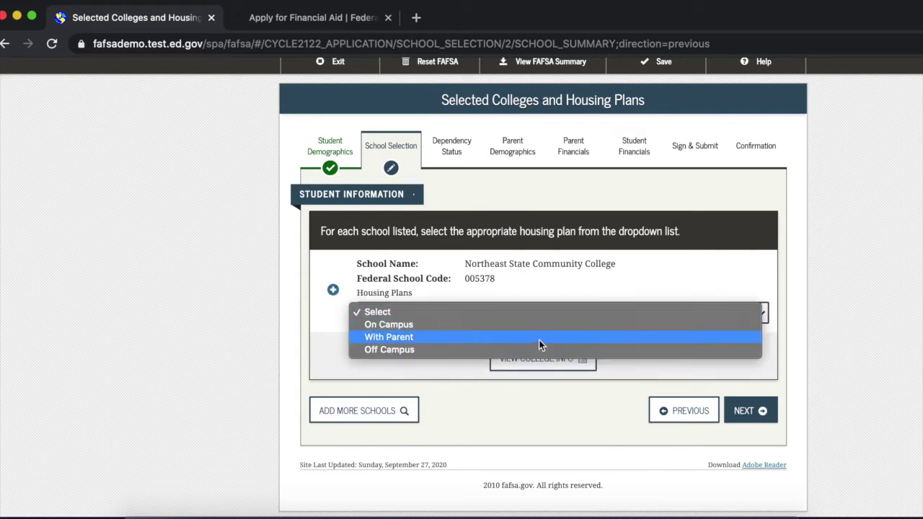
click(426, 337)
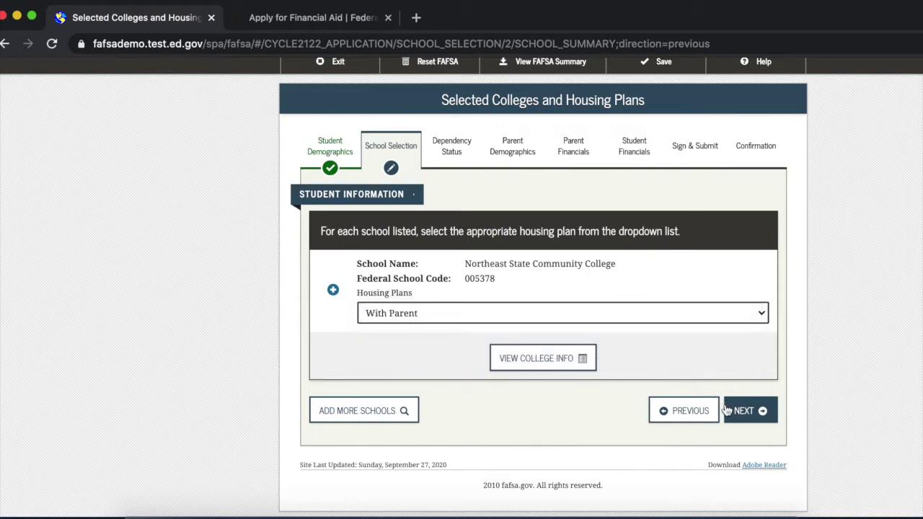
click(760, 412)
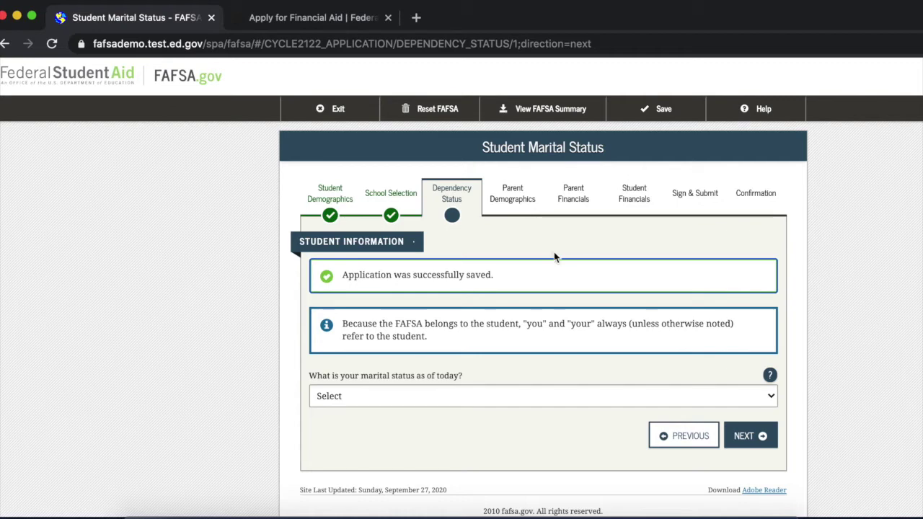
Set the student's marital status to 'I am single'.
scroll(453, 372, down, 2)
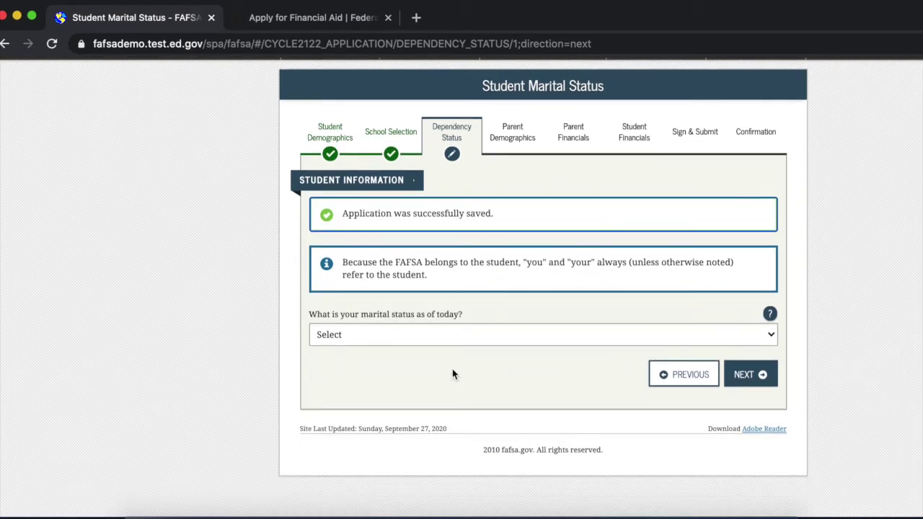
click(381, 335)
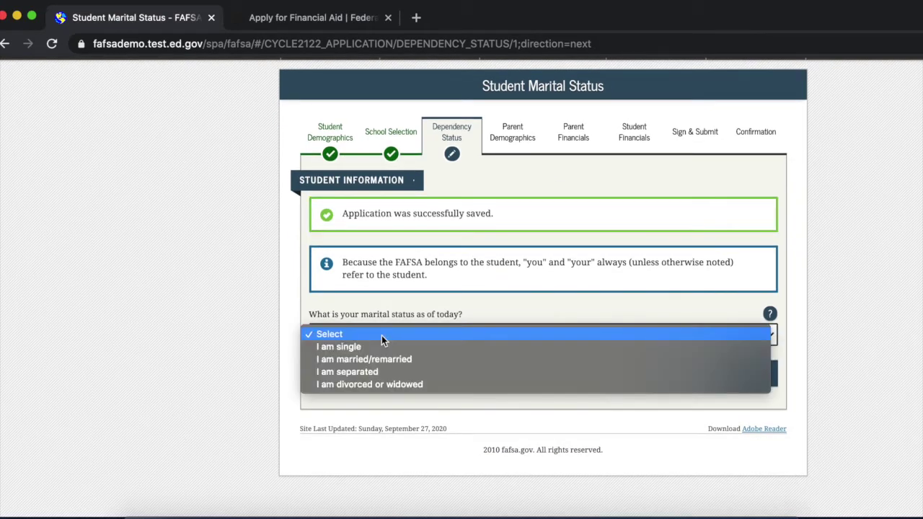
click(381, 347)
click(739, 374)
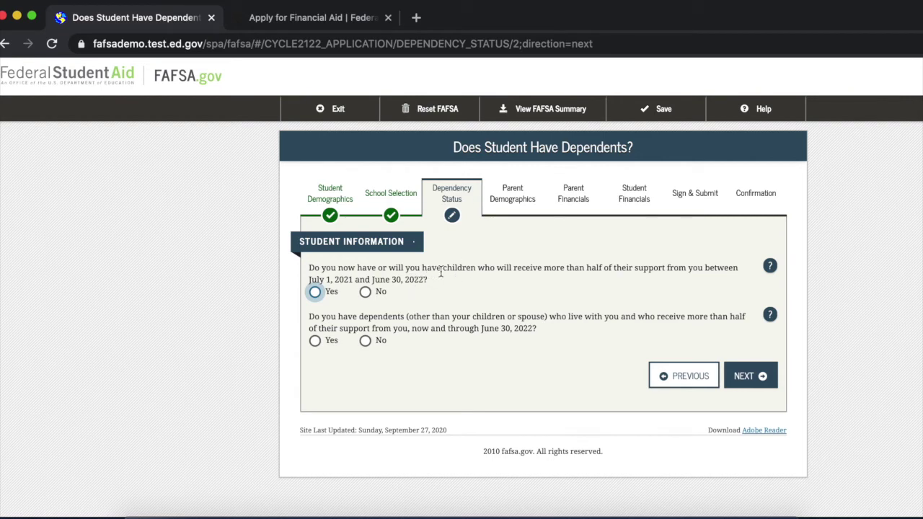
Answer No to both the supported-children and other-dependents questions.
click(365, 291)
click(365, 340)
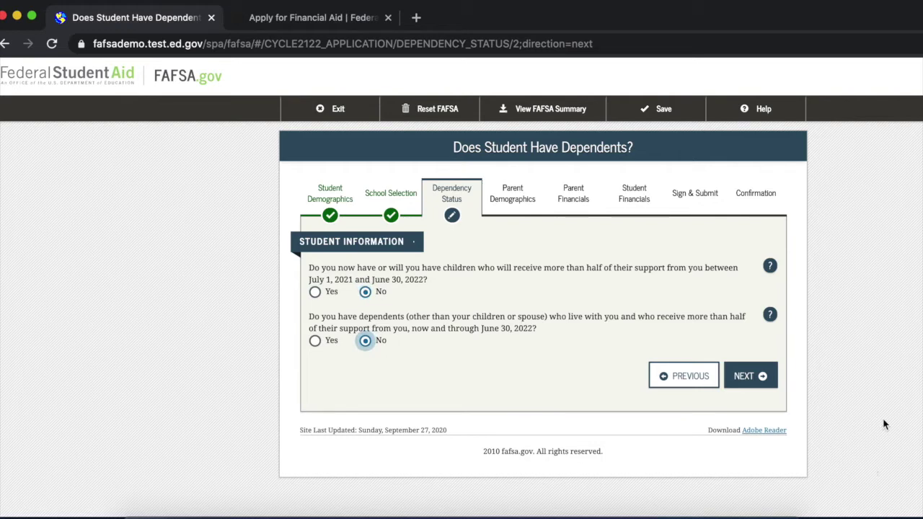
click(756, 387)
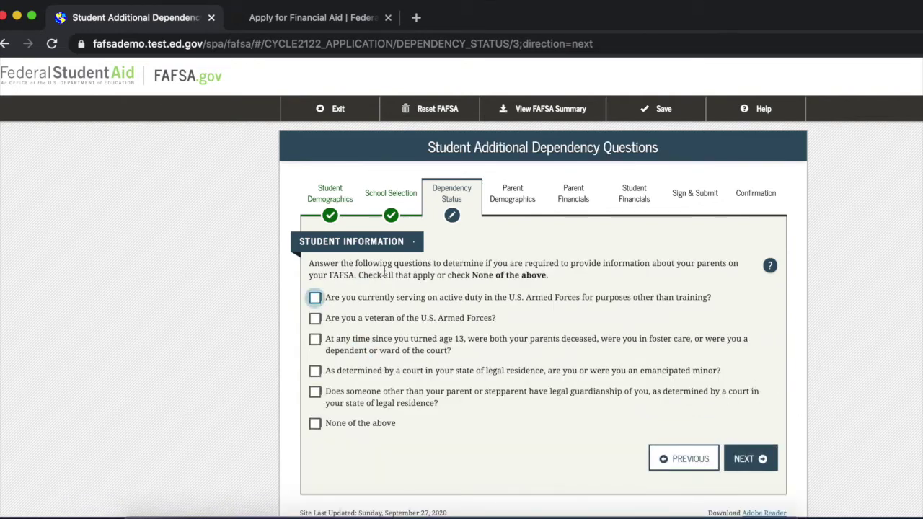
Mark None of the above on the additional dependency questions, replacing the legal guardianship tick.
scroll(501, 311, down, 1)
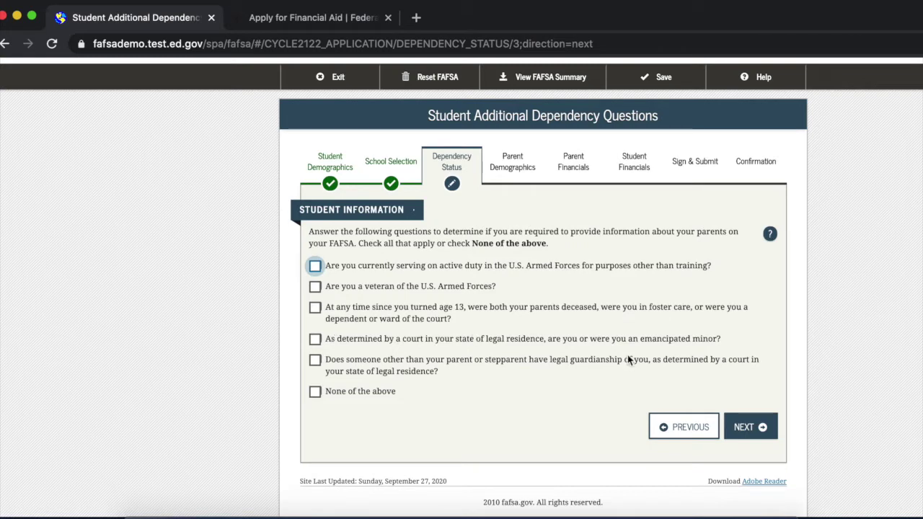
click(358, 369)
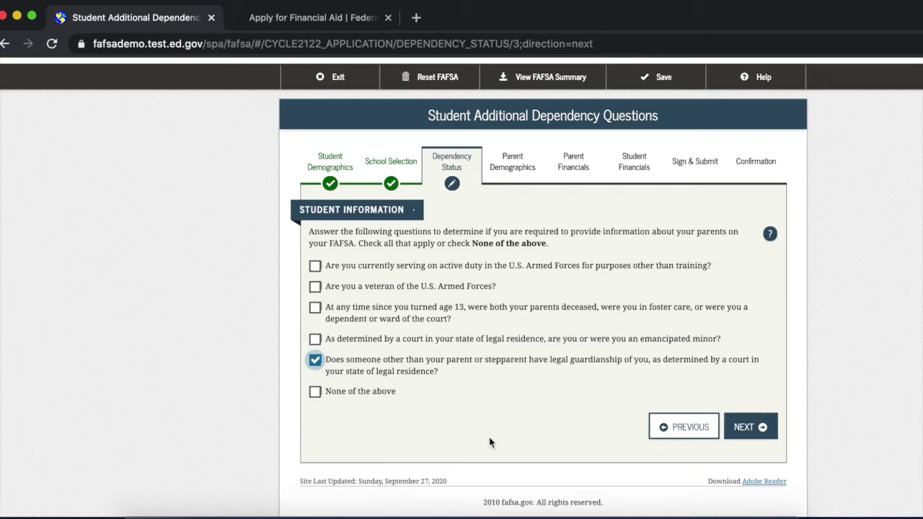
click(315, 391)
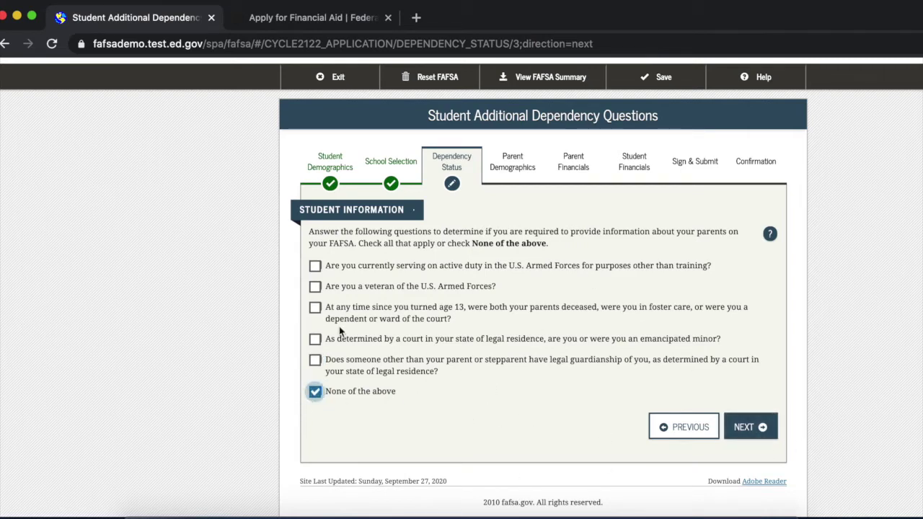
click(750, 427)
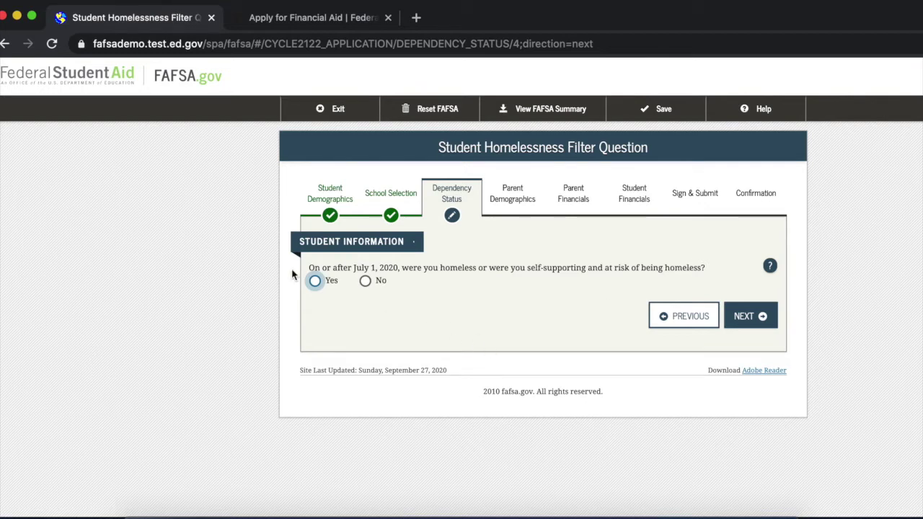
Answer No to homelessness and view its help article in a separate tab.
click(366, 283)
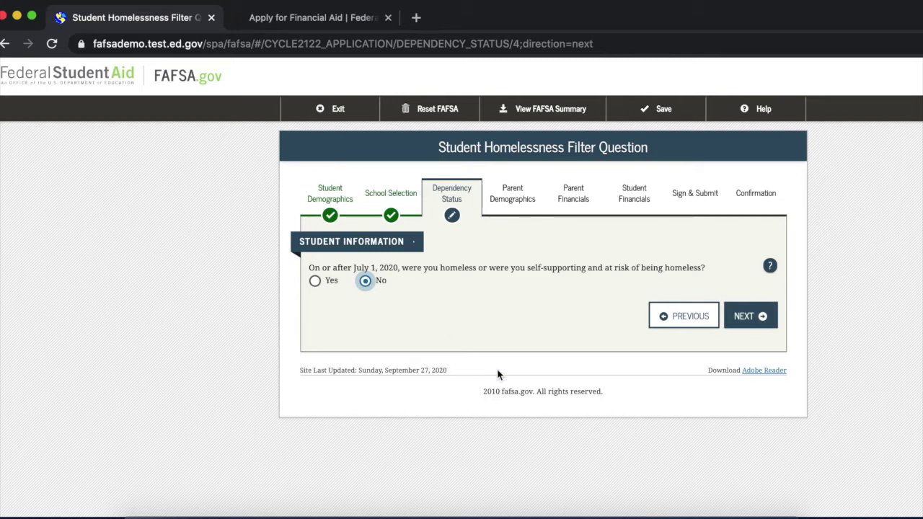
click(770, 267)
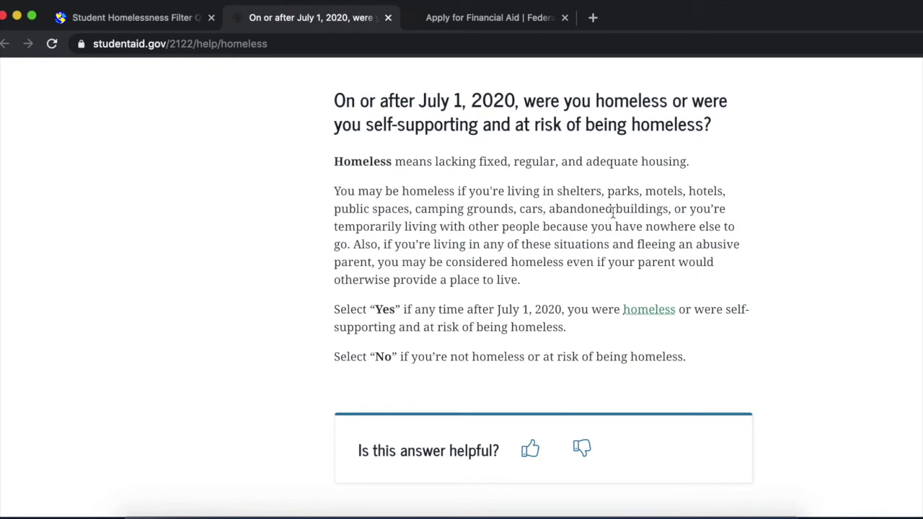
click(108, 19)
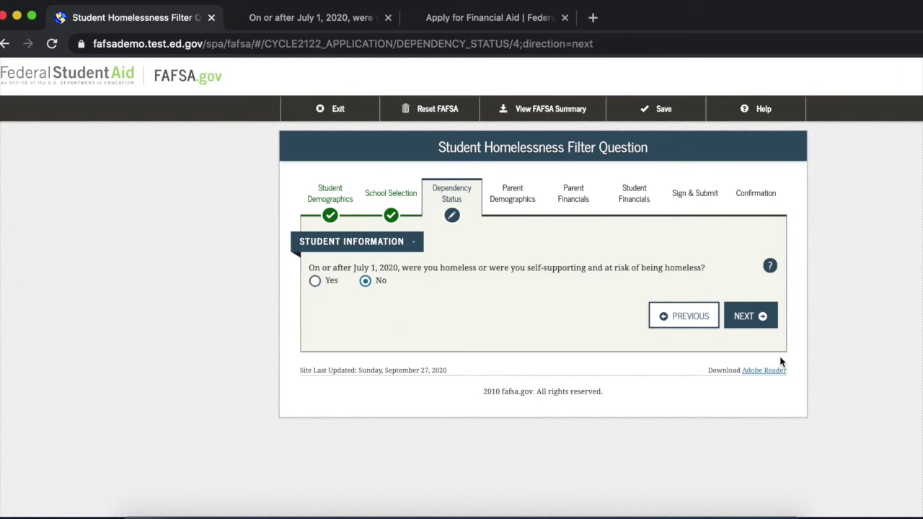
Submit the homelessness answer and keep 'I will provide information about my parent(s)' selected.
click(750, 324)
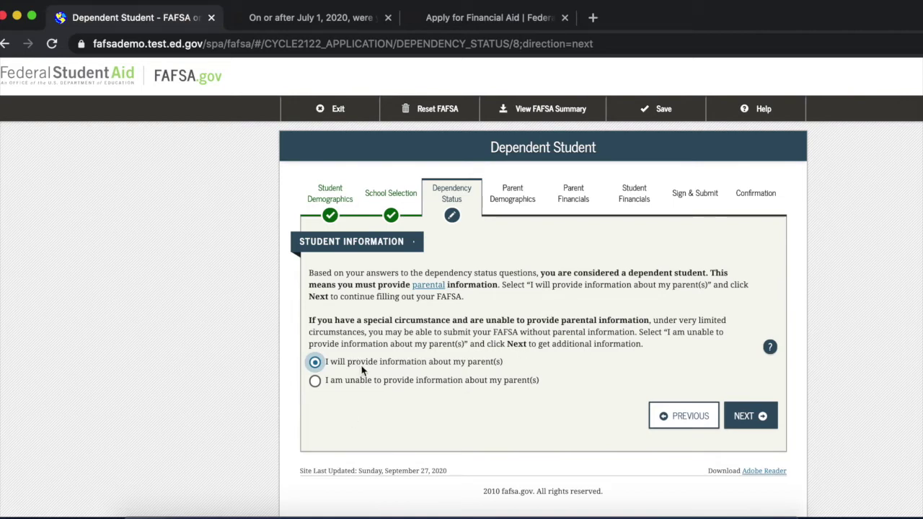
click(763, 419)
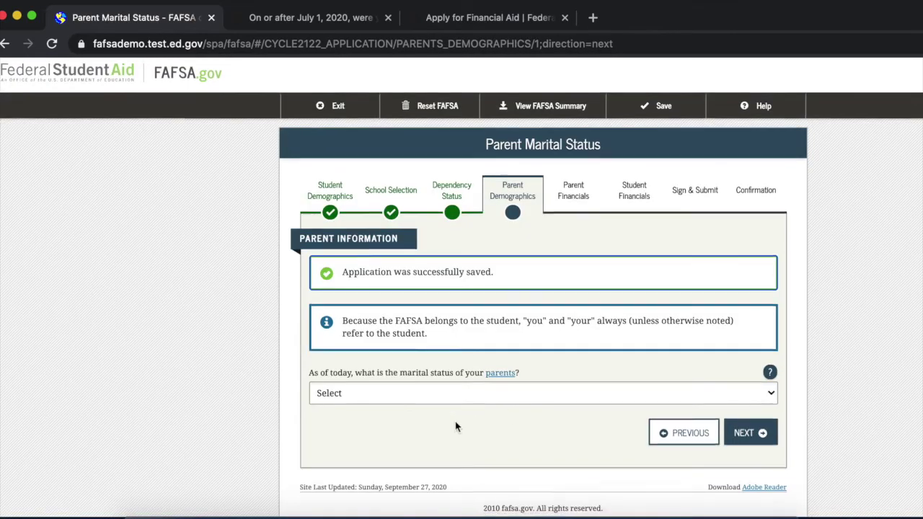
Set the parents' marital status to Married or Remarried, dated 01/1999.
scroll(455, 421, down, 2)
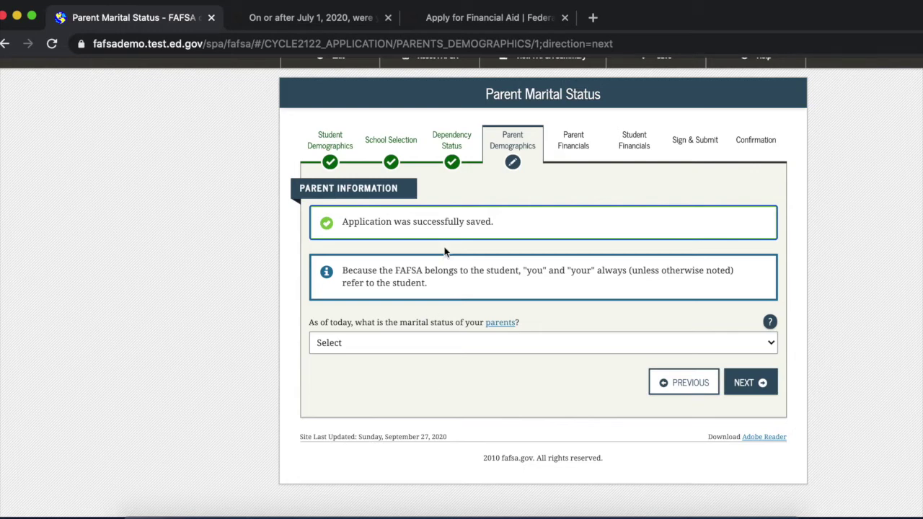
click(374, 336)
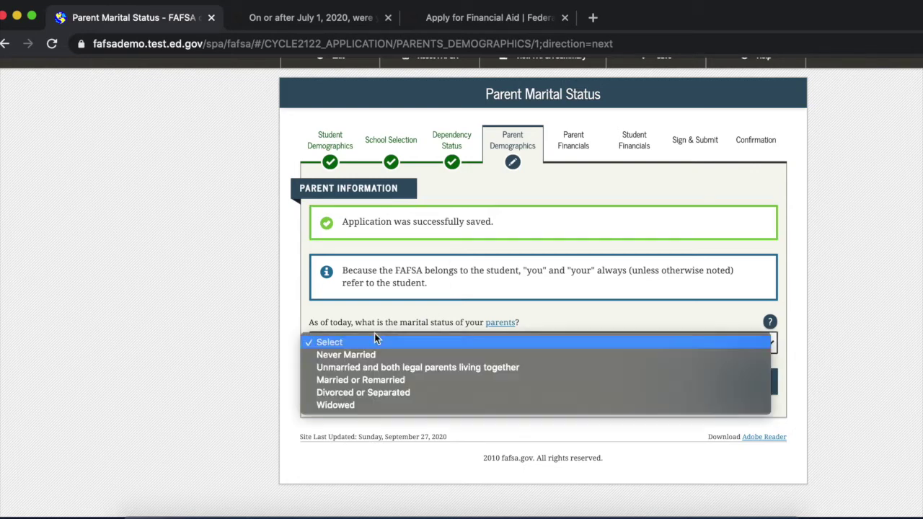
click(451, 379)
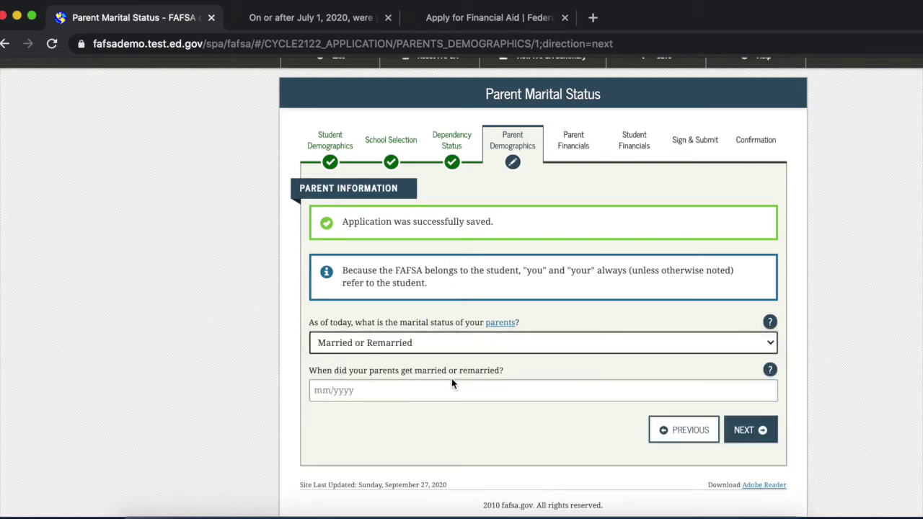
click(413, 392)
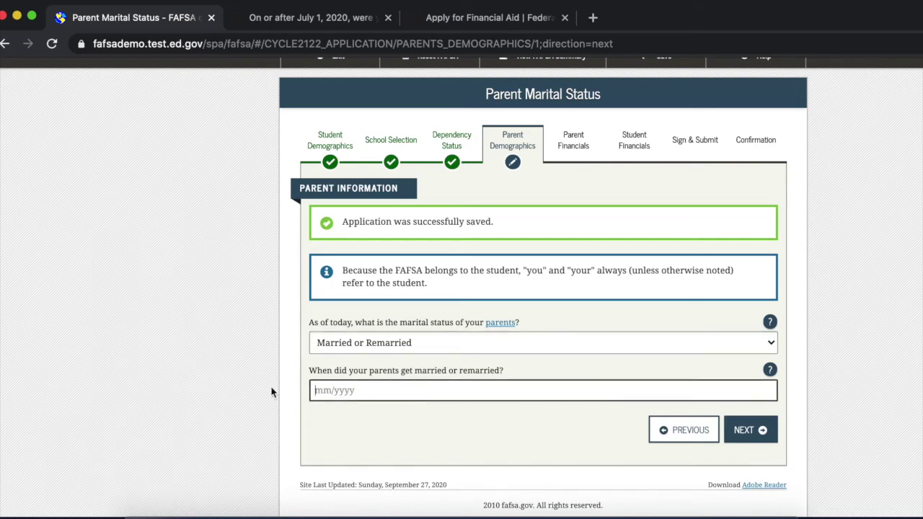
text(01/1999)
click(756, 436)
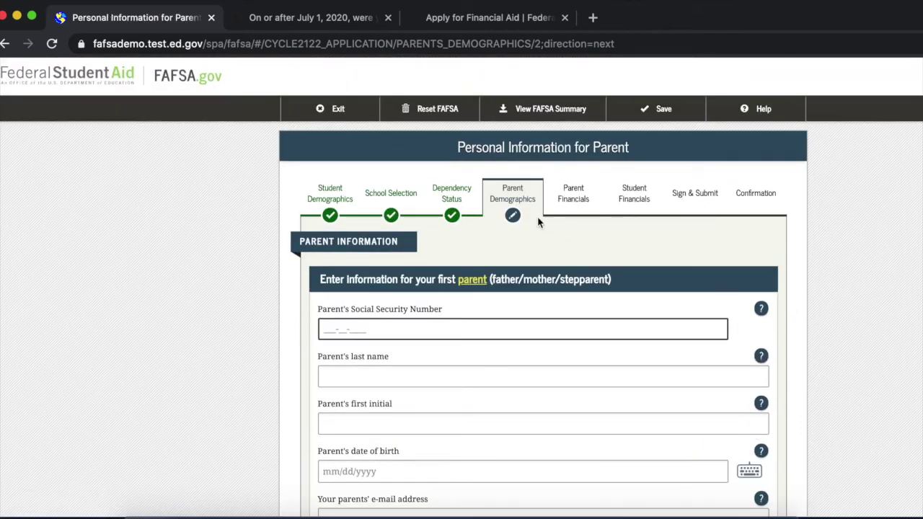
Enter each parent's SSN, name, birth date and e-mail, and confirm 5 years in Tennessee.
scroll(531, 283, down, 1)
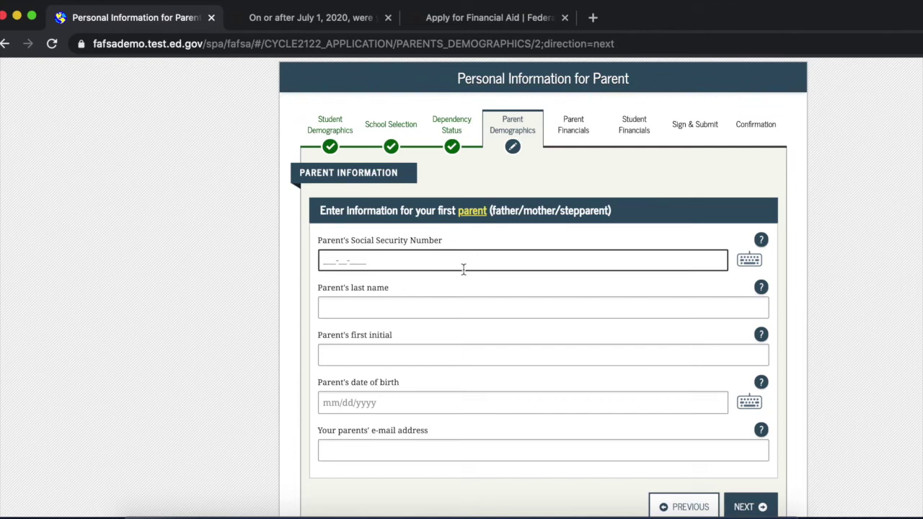
text(1111)
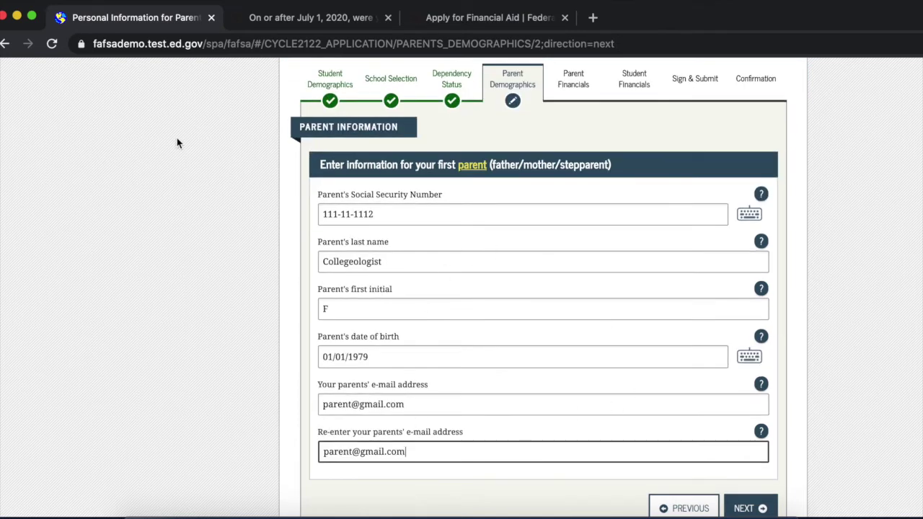
scroll(429, 308, down, 1)
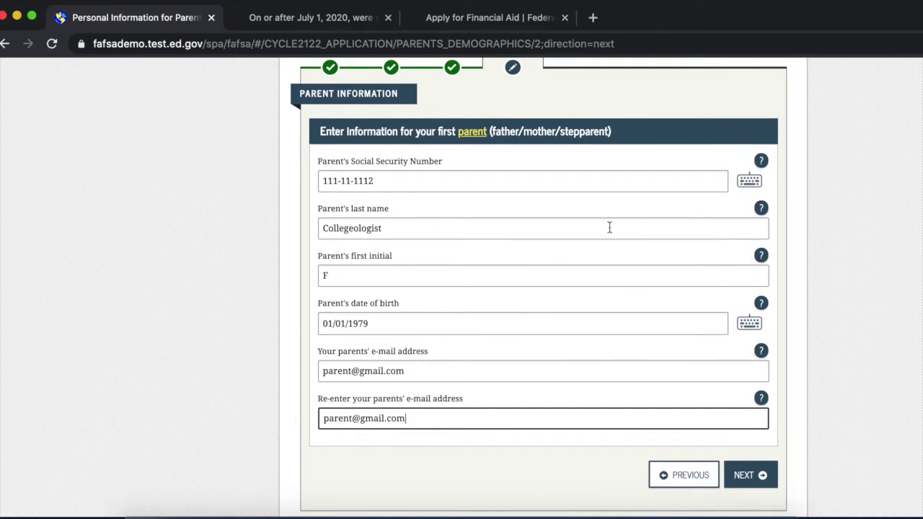
click(755, 477)
scroll(603, 367, down, 3)
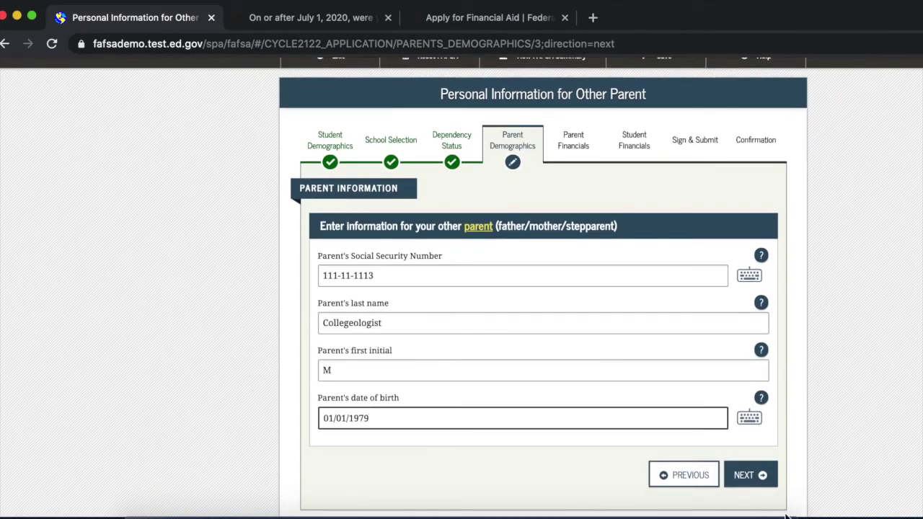
click(753, 476)
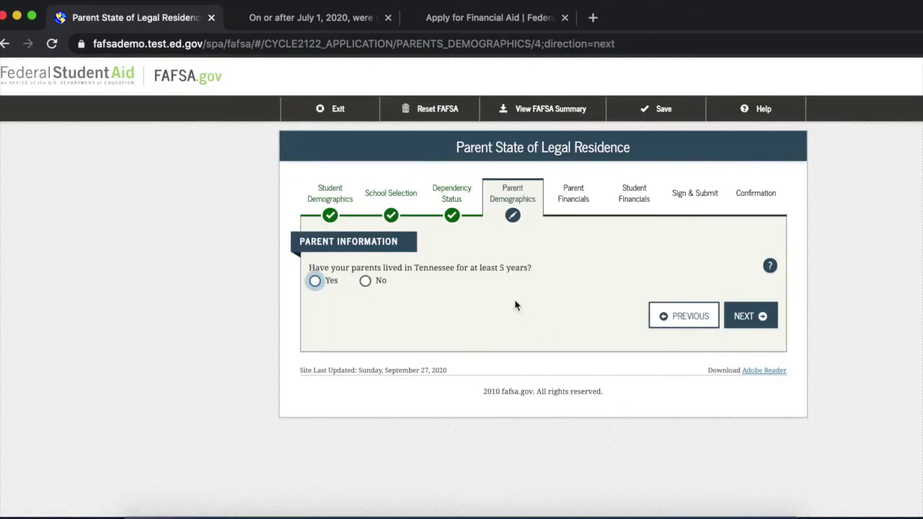
click(315, 281)
click(750, 317)
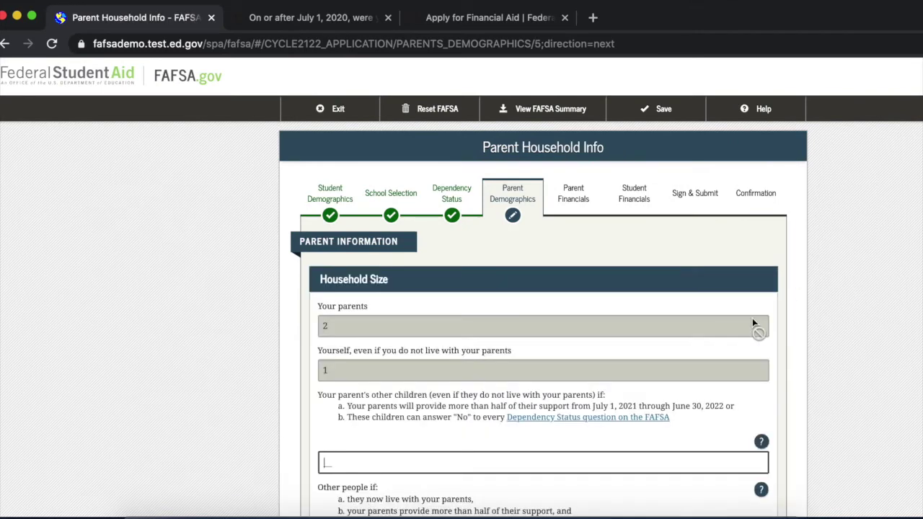
Enter a parent household size of 4 with 1 person in college.
scroll(753, 318, down, 1)
scroll(753, 322, down, 4)
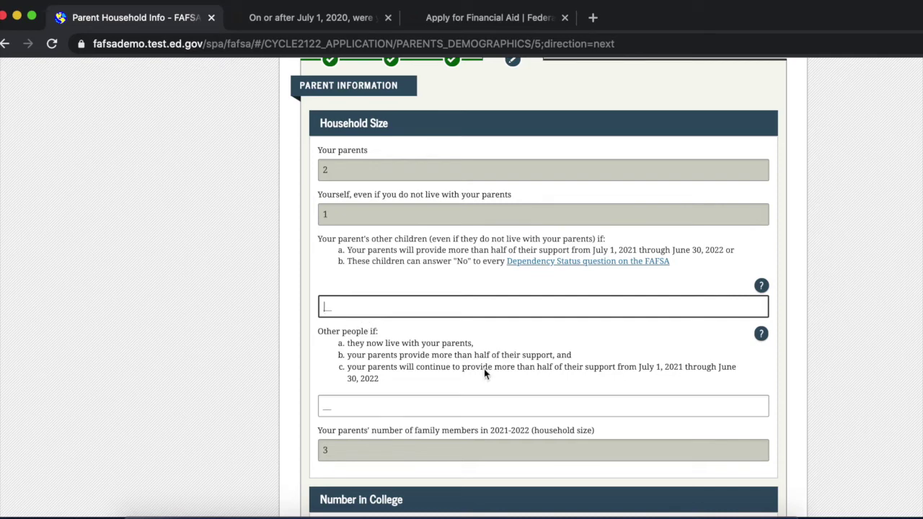
text(2)
key(BackSpace)
scroll(453, 286, down, 1)
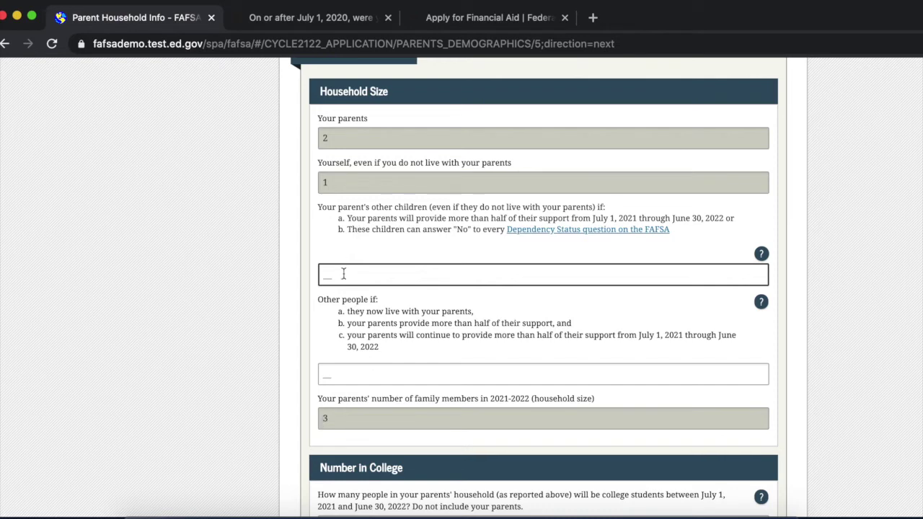
text(1)
click(376, 370)
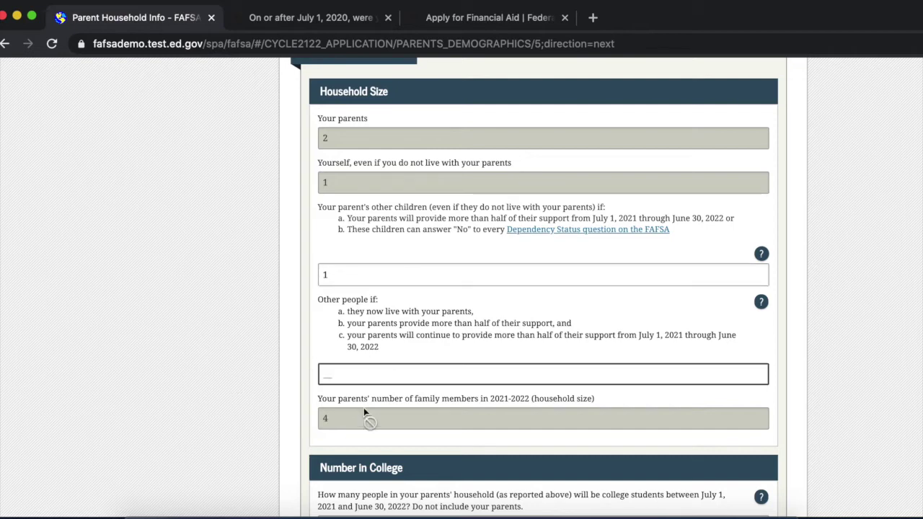
scroll(395, 416, down, 3)
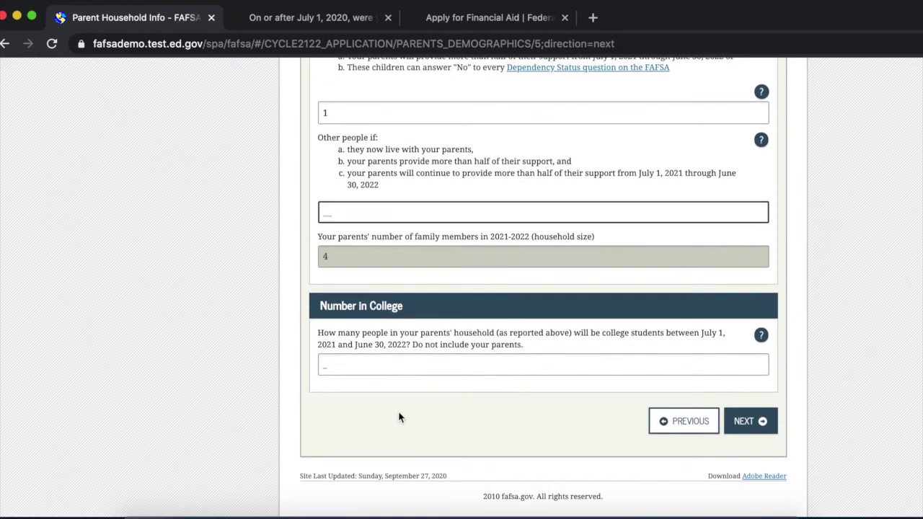
click(436, 364)
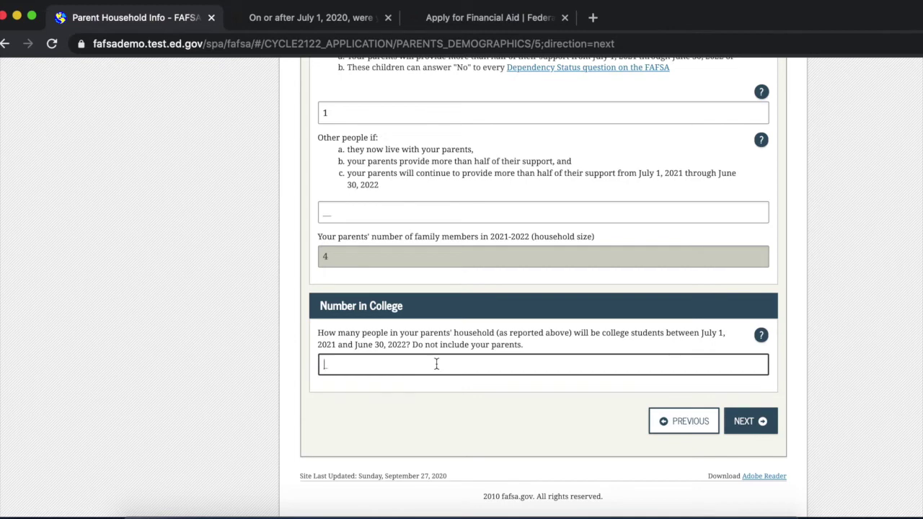
text(1)
click(759, 426)
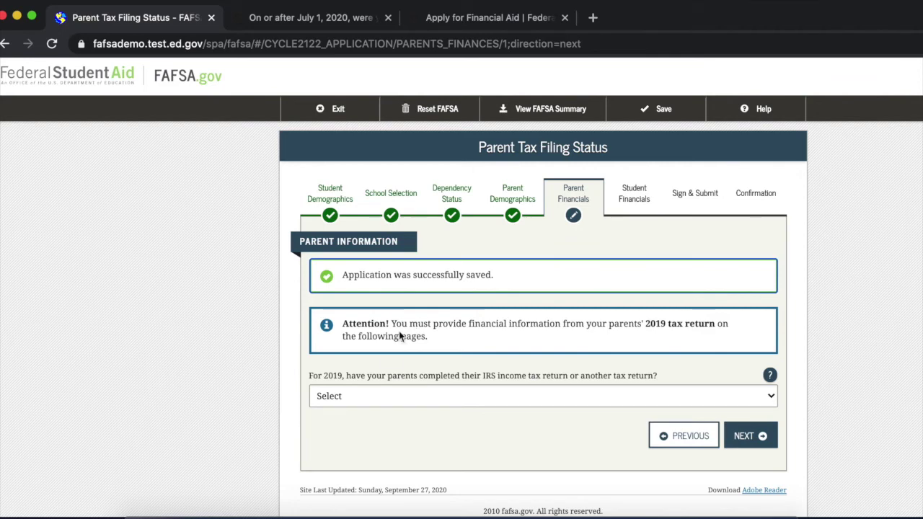
Mark the parents' 2019 taxes as already filed on an IRS 1040, jointly as married.
click(442, 403)
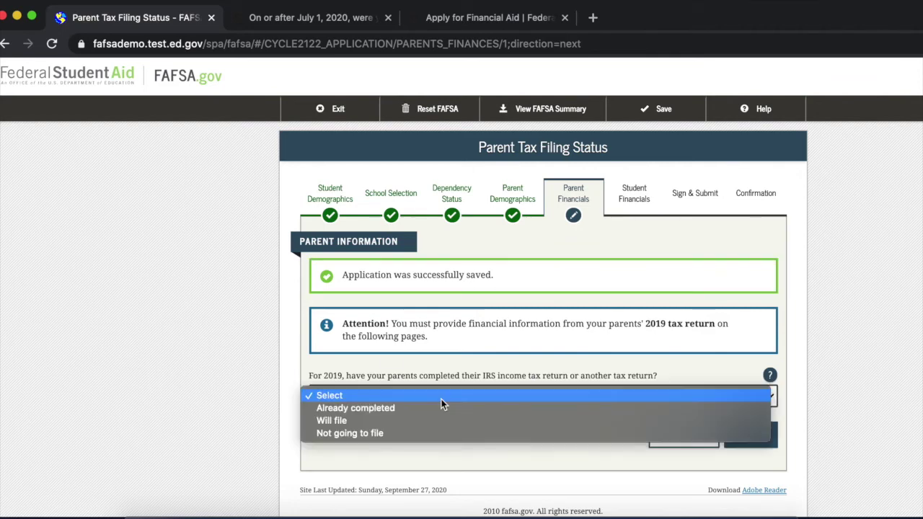
click(432, 407)
scroll(431, 408, down, 3)
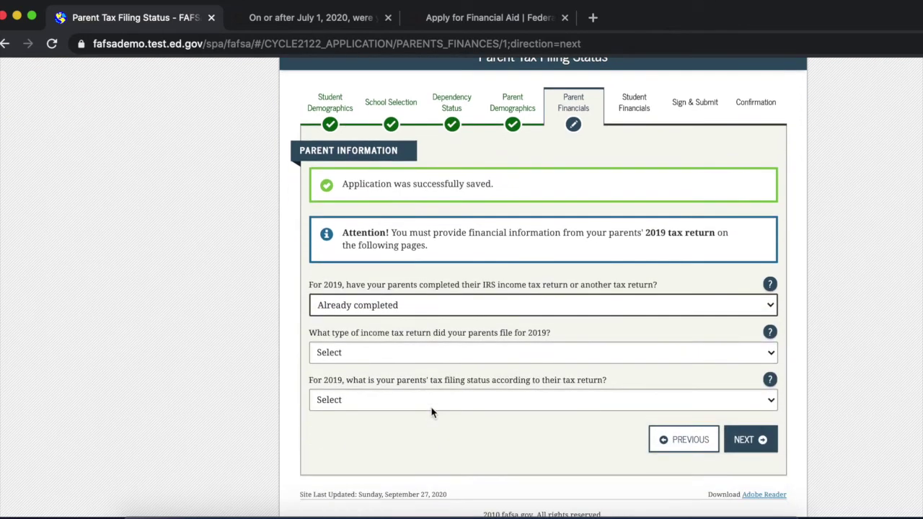
click(430, 351)
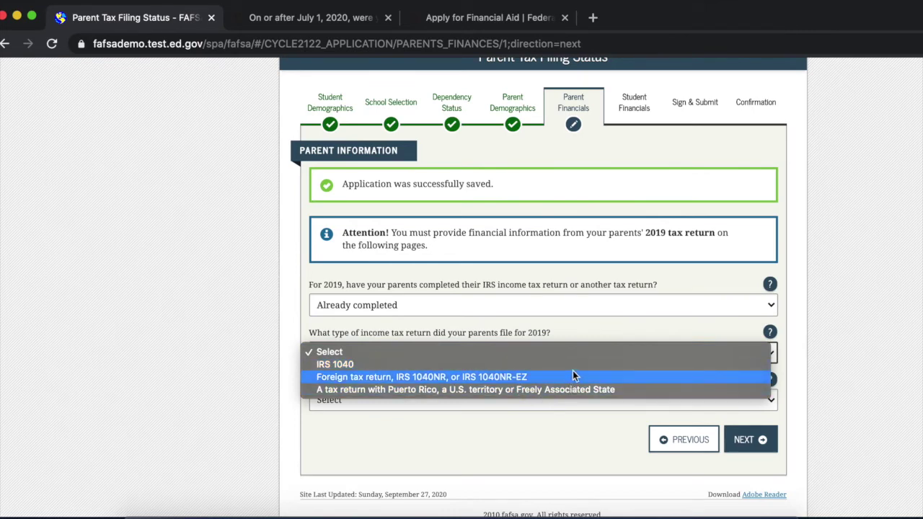
click(344, 360)
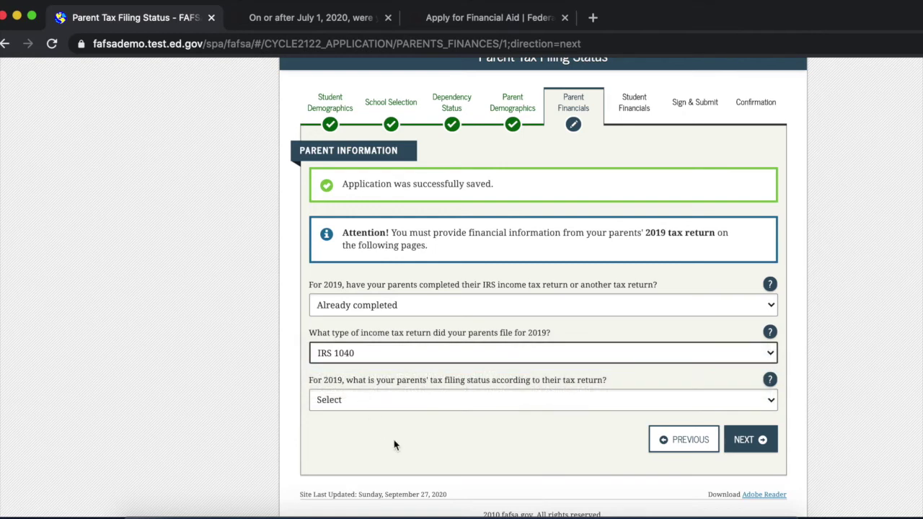
click(393, 403)
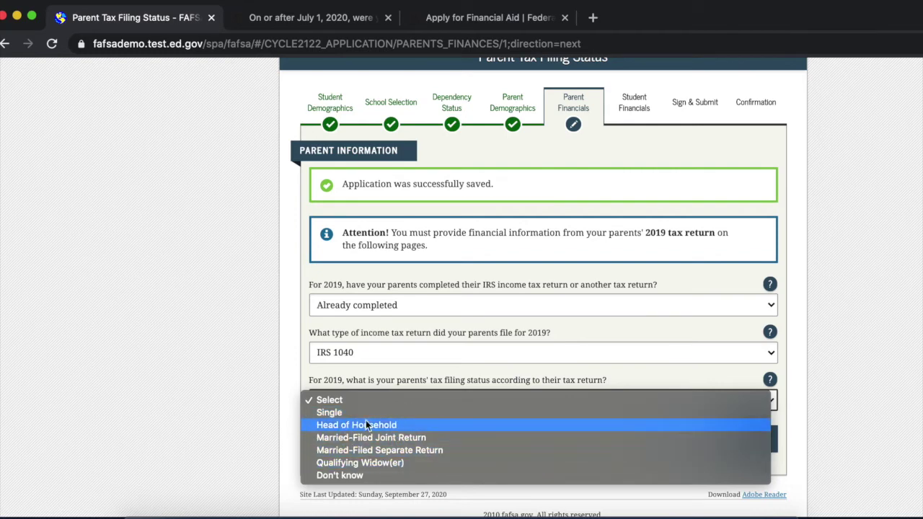
click(434, 440)
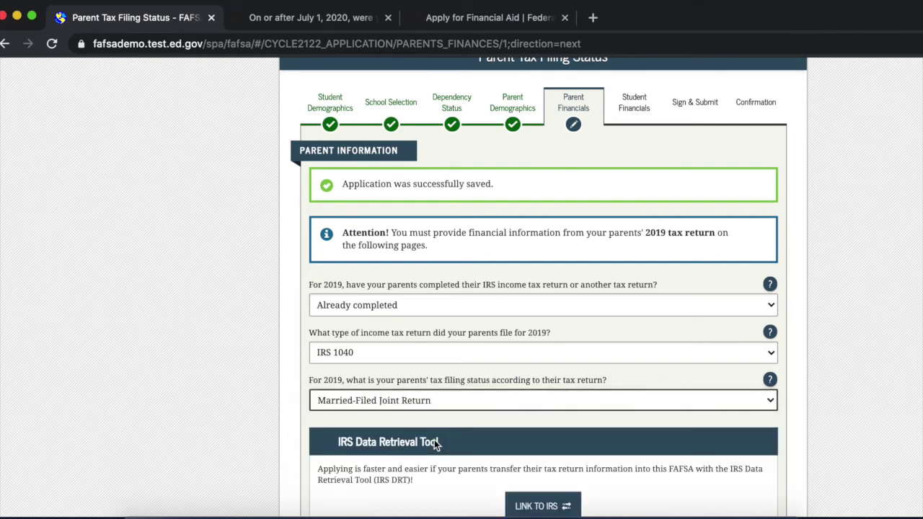
scroll(435, 445, down, 1)
scroll(435, 441, down, 2)
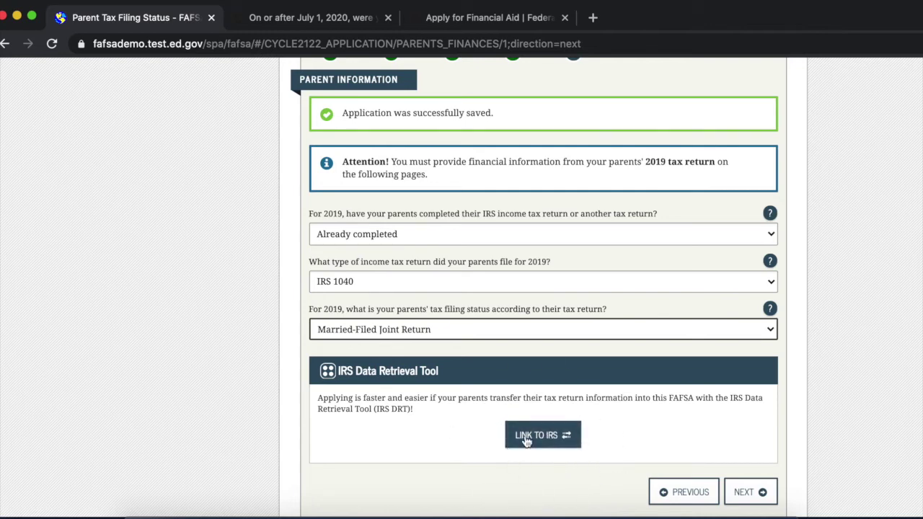
scroll(559, 419, down, 3)
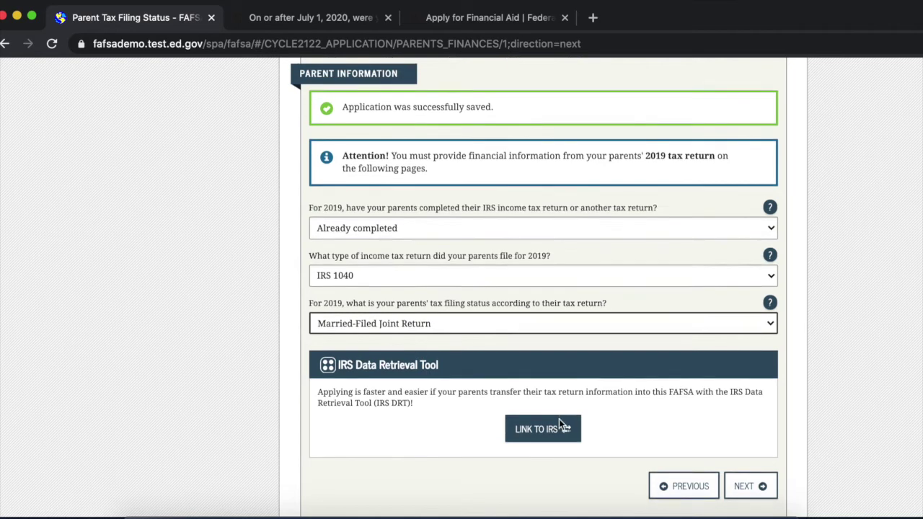
click(774, 433)
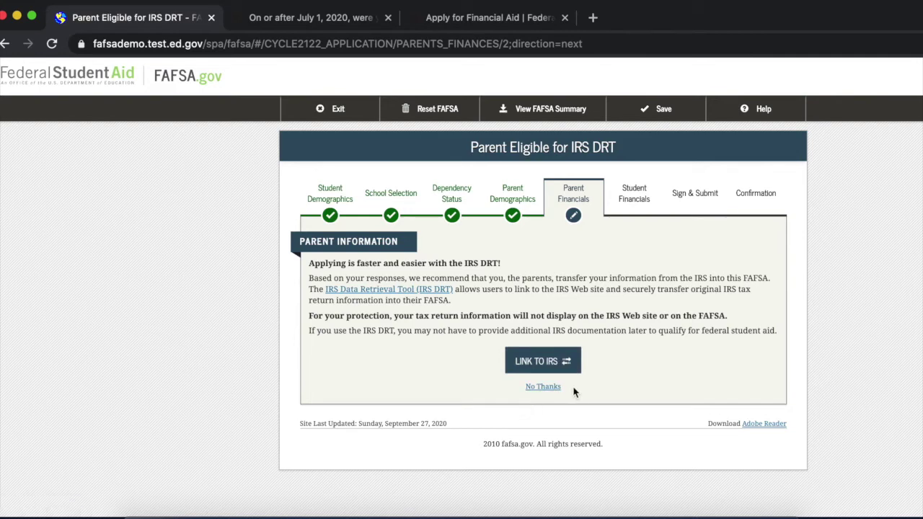
Skip the IRS Data Retrieval Tool and enter $50,000 parental adjusted gross income.
click(547, 387)
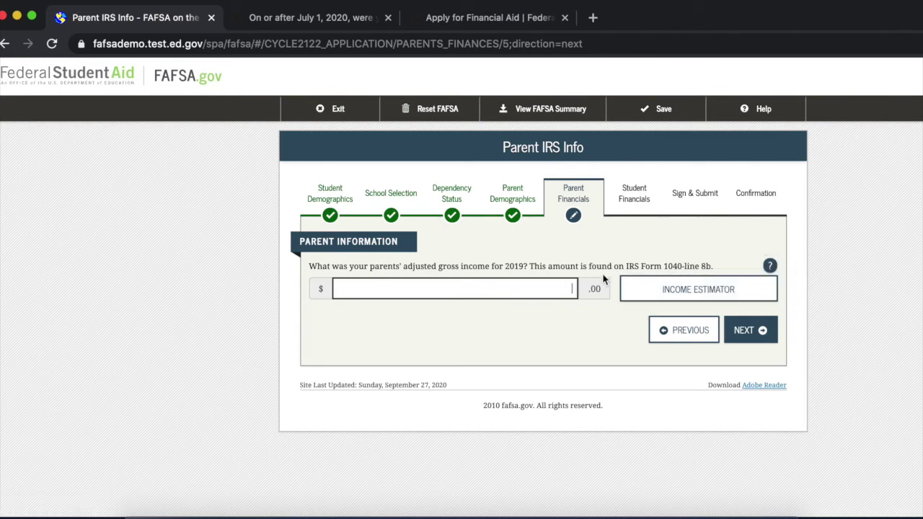
drag(649, 266, 720, 272)
click(540, 290)
text(50,000)
click(751, 332)
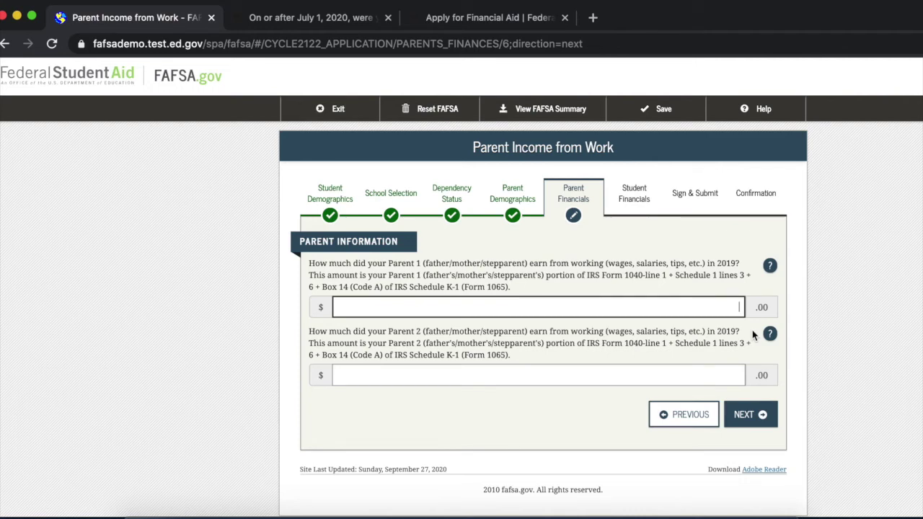
Enter $25,000 work earnings for Parent 1 and Parent 2.
text(250000)
click(738, 375)
text(25000)
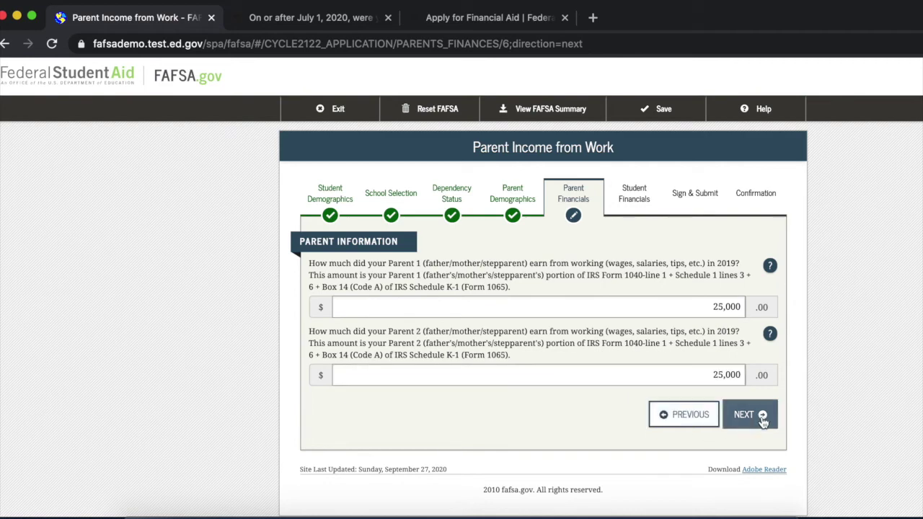
click(760, 416)
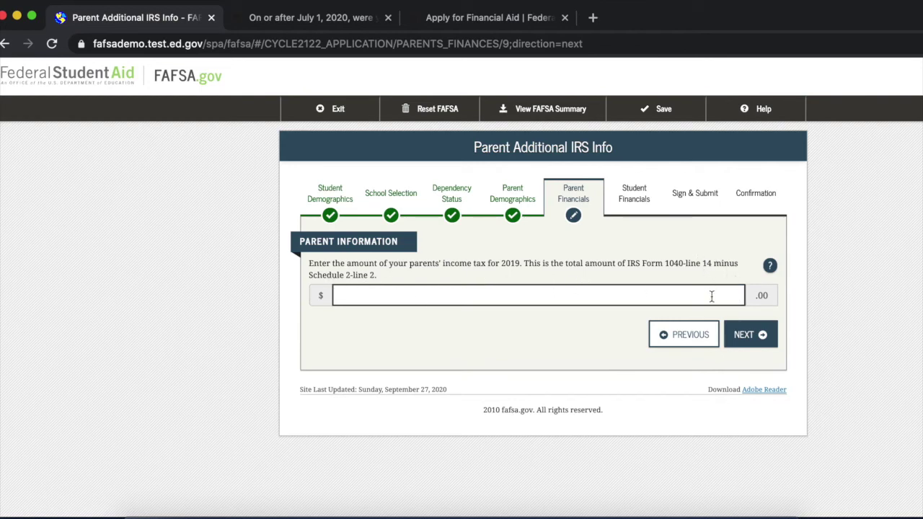
Enter the parents' 2019 income tax as 1000.
text(10000)
key(BackSpace)
click(763, 337)
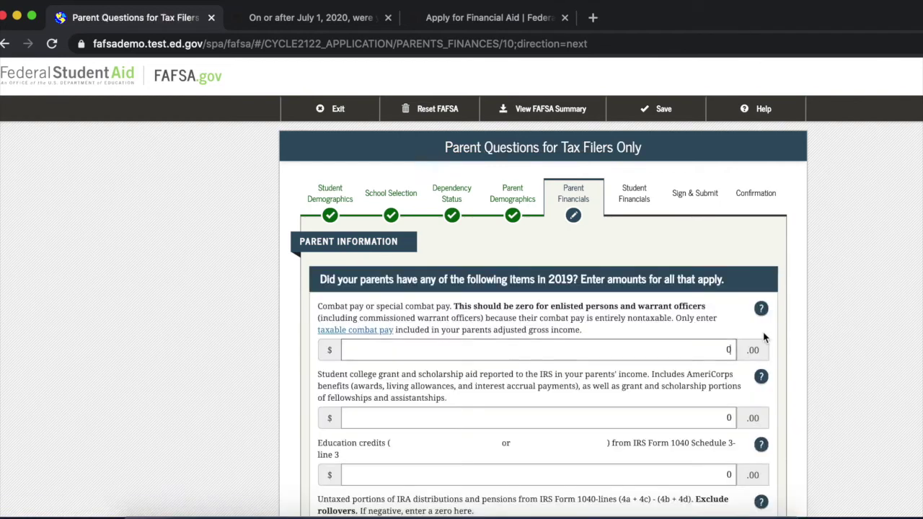
Leave all tax-filer-only amounts at zero and reach Parent Additional Financial Info.
scroll(764, 337, down, 5)
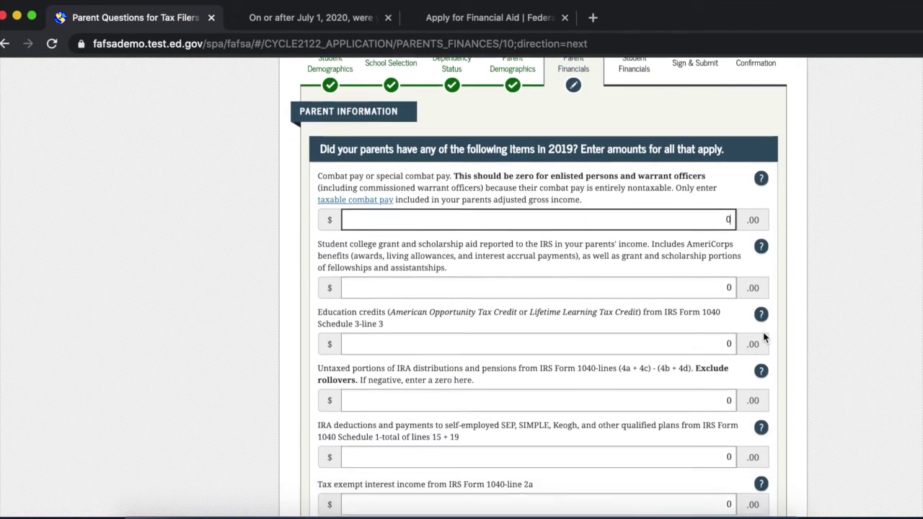
scroll(763, 338, up, 1)
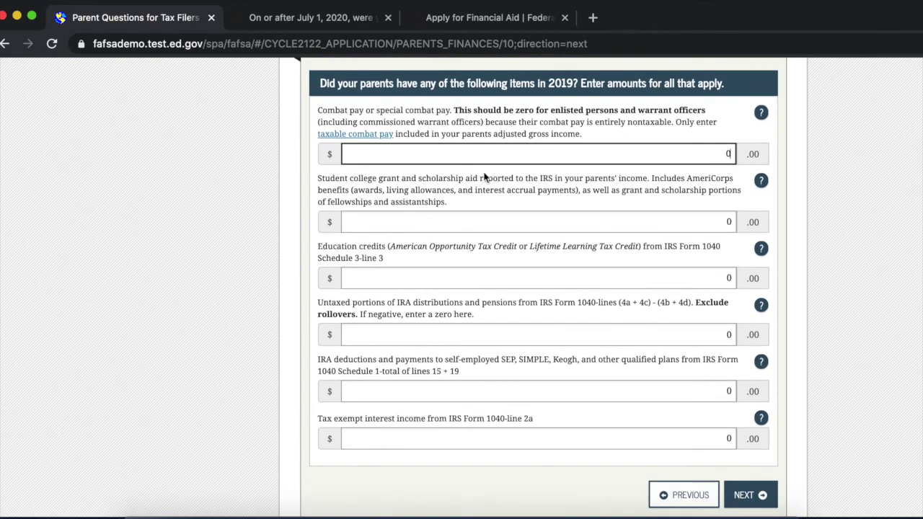
scroll(477, 169, up, 2)
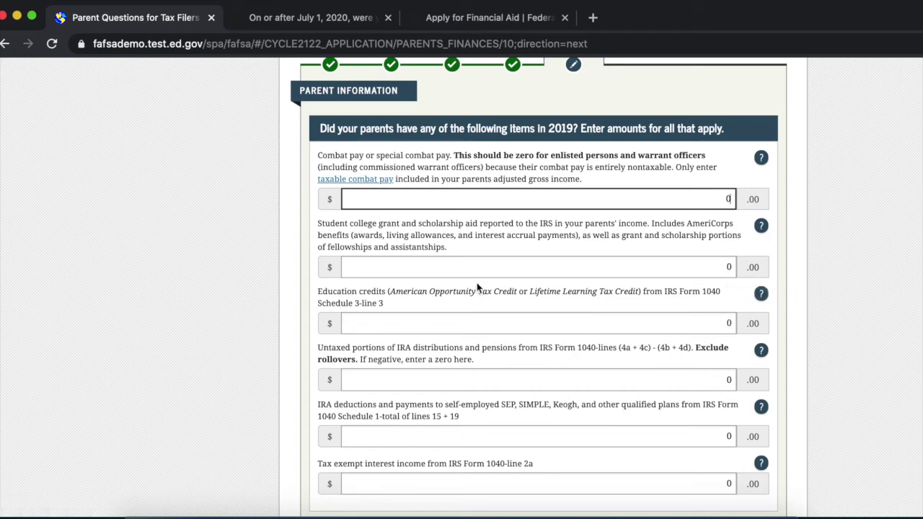
scroll(704, 367, down, 1)
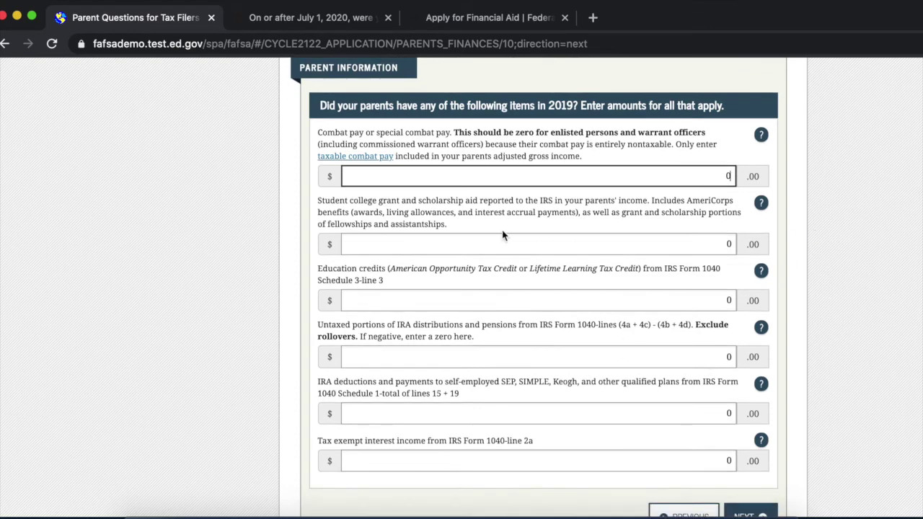
scroll(604, 290, down, 2)
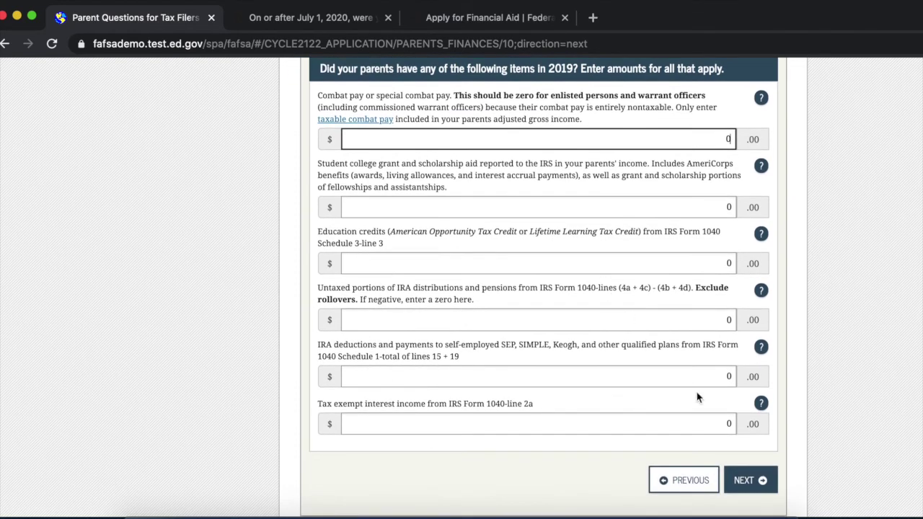
click(759, 481)
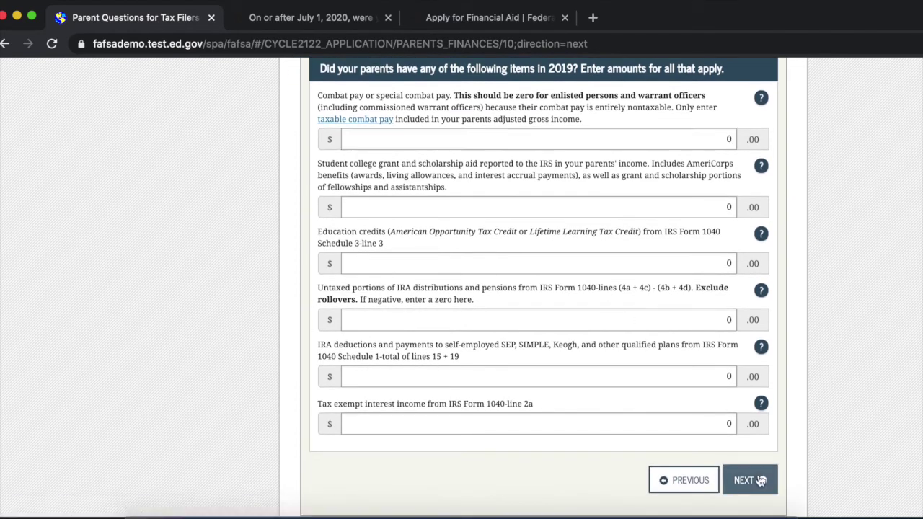
scroll(758, 480, down, 1)
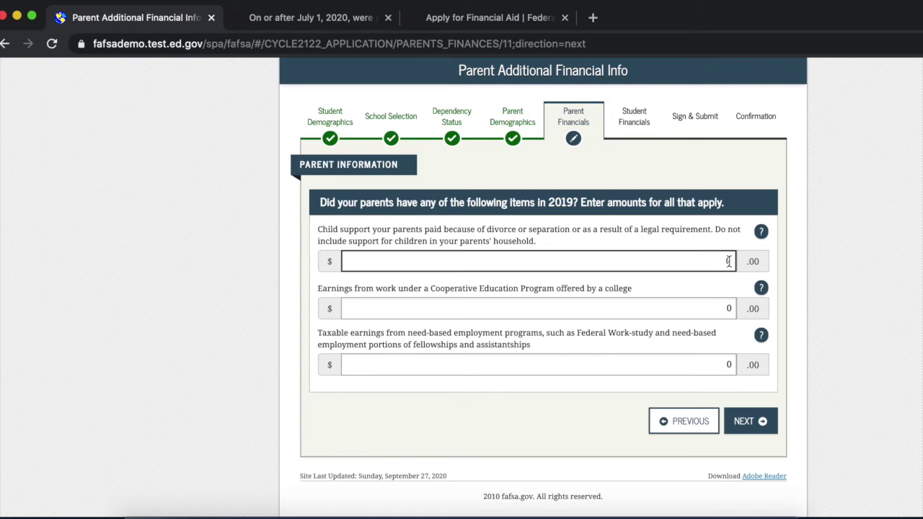
Leave the parents' additional financial info and untaxed income amounts all at 0 and continue.
click(742, 426)
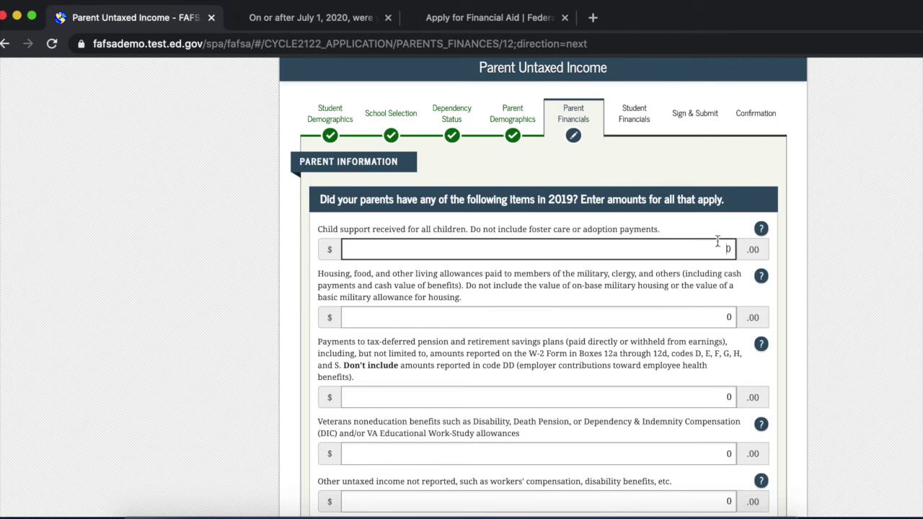
scroll(732, 268, down, 1)
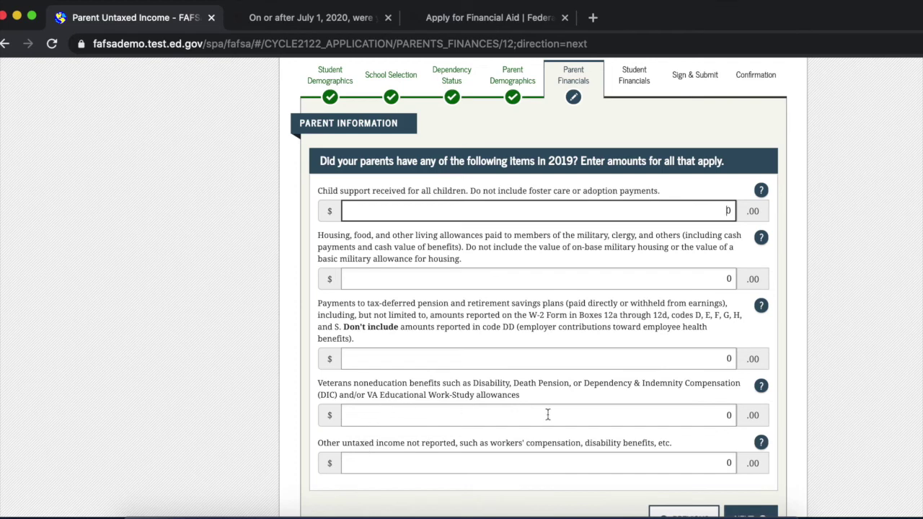
scroll(548, 414, down, 2)
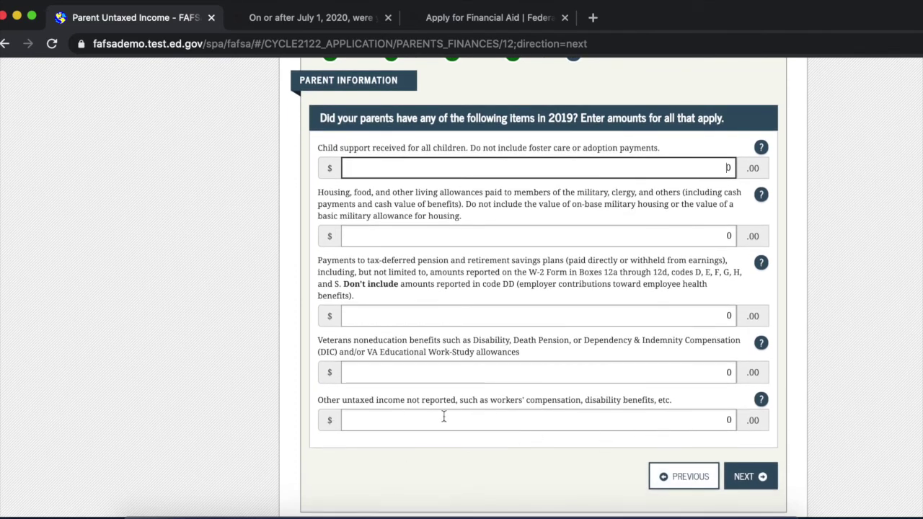
click(345, 408)
double_click(358, 406)
click(531, 406)
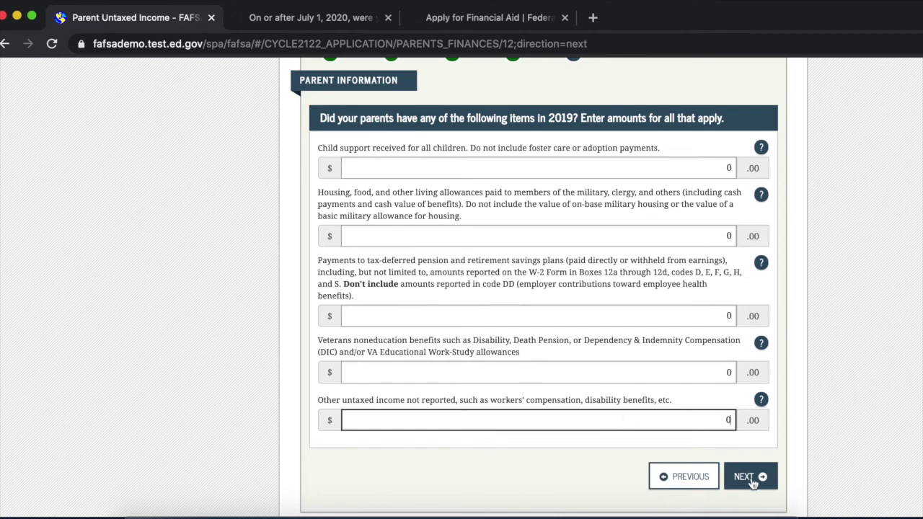
click(749, 477)
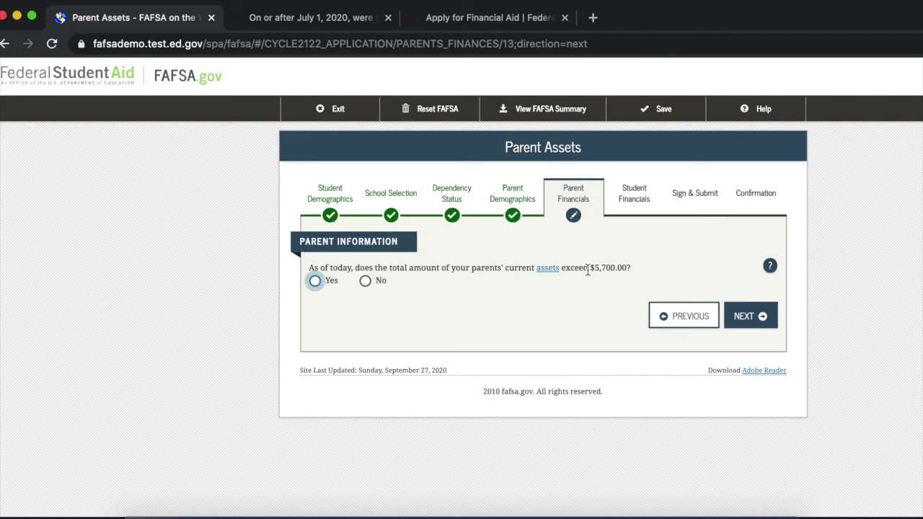
Read what counts as parents' assets, note the $5,700.00 threshold, and save the Parent Assets page.
click(545, 269)
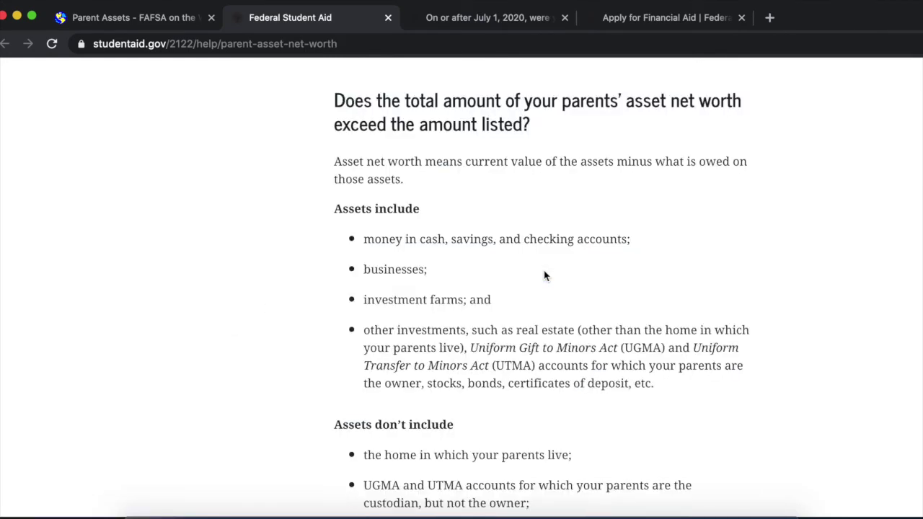
scroll(543, 276, down, 1)
scroll(544, 277, down, 10)
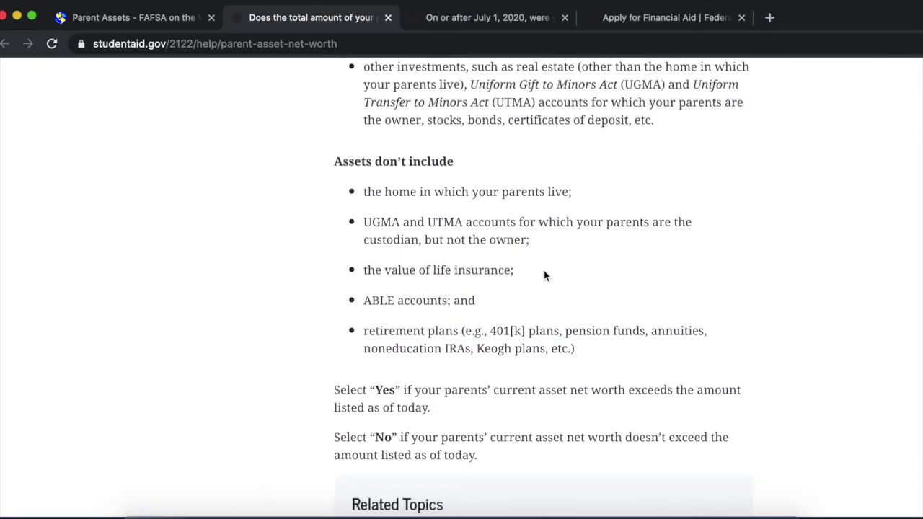
scroll(544, 276, up, 10)
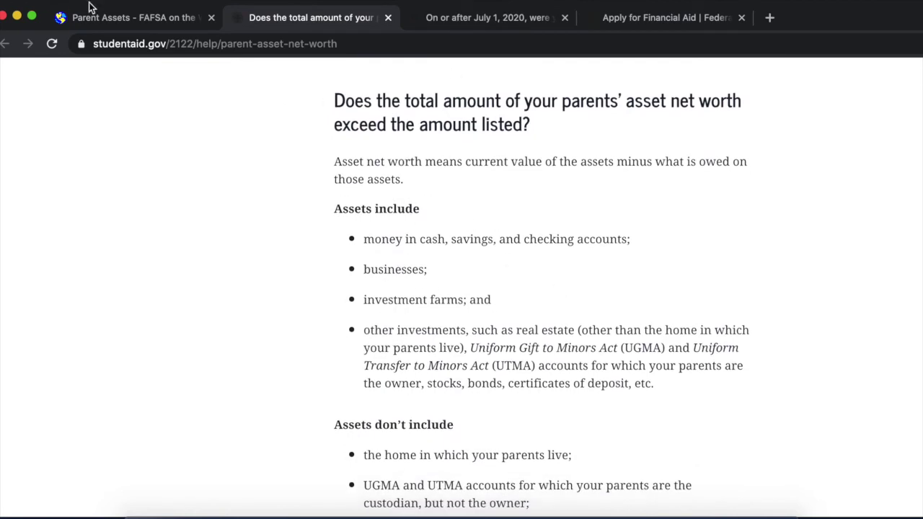
click(96, 17)
drag(594, 268, 619, 267)
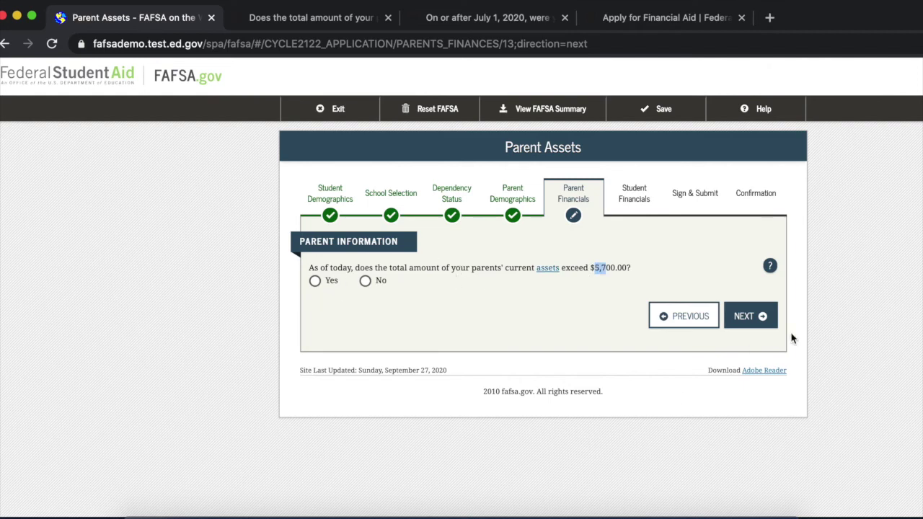
click(748, 325)
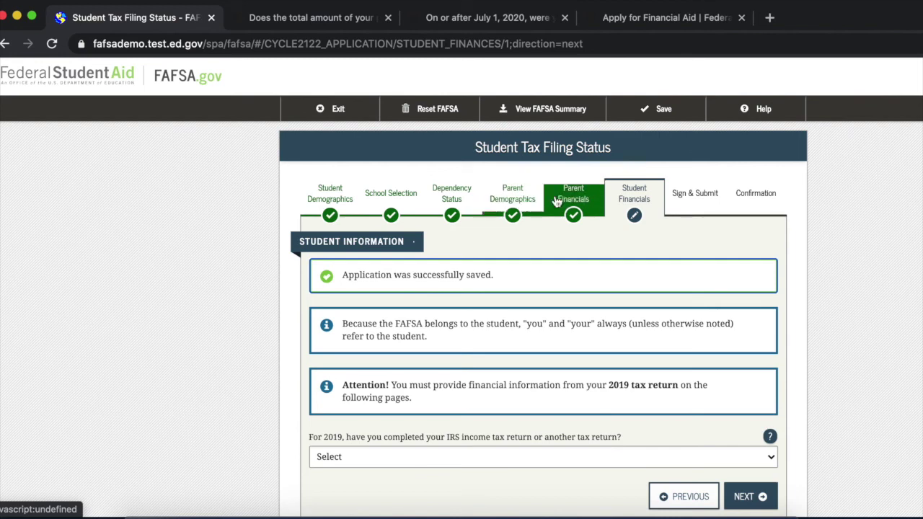
Answer 'Not going to file' for the student's 2019 tax return and continue.
scroll(659, 298, down, 3)
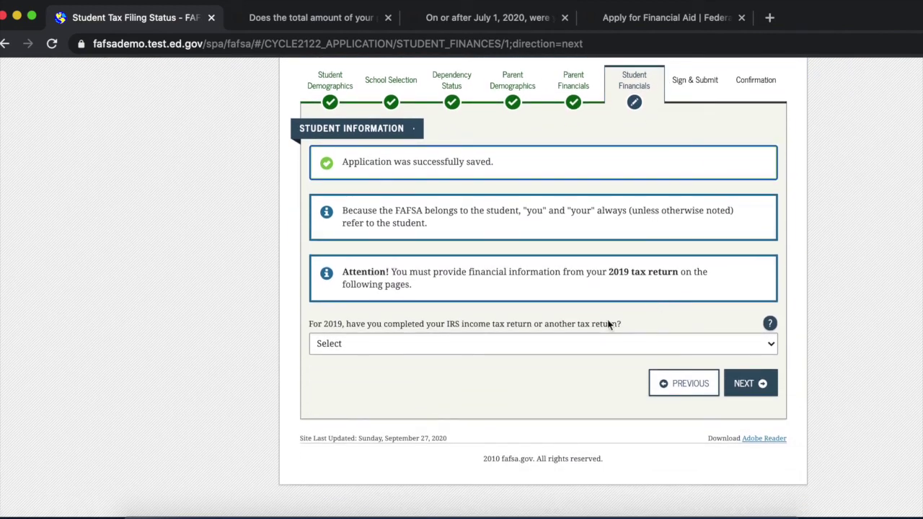
click(592, 343)
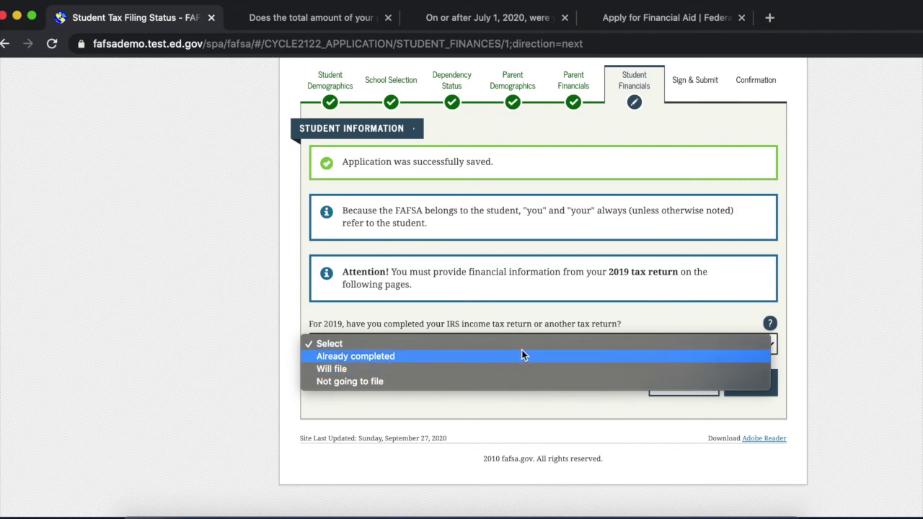
click(406, 379)
click(417, 347)
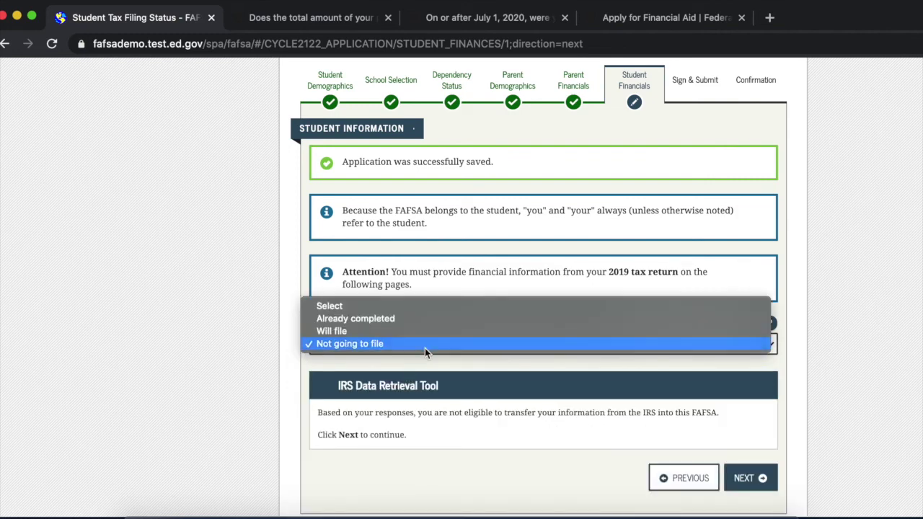
click(428, 345)
click(762, 481)
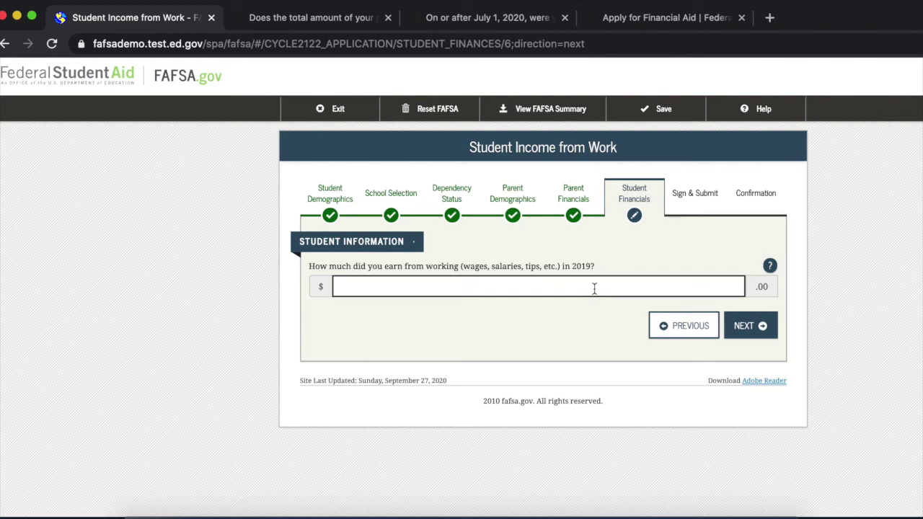
Pass the student income from work, additional financial info and untaxed income pages at 0.
click(754, 325)
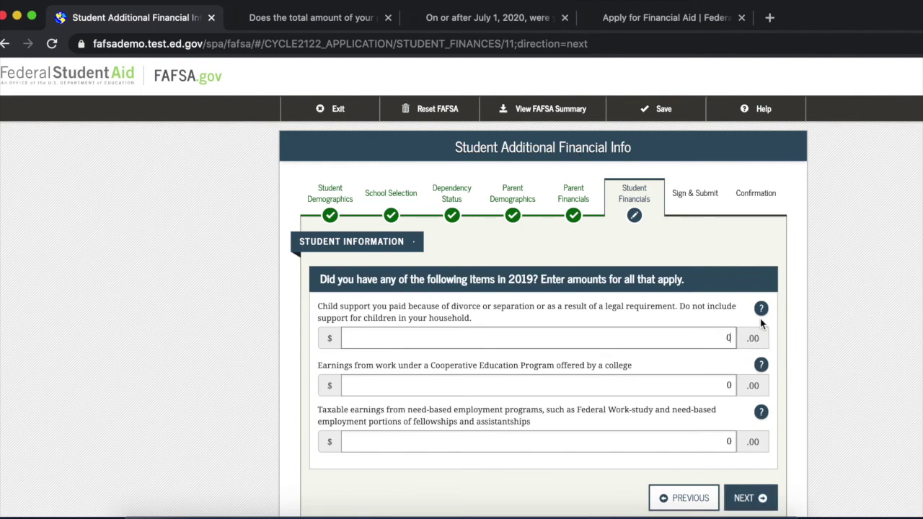
scroll(553, 240, down, 1)
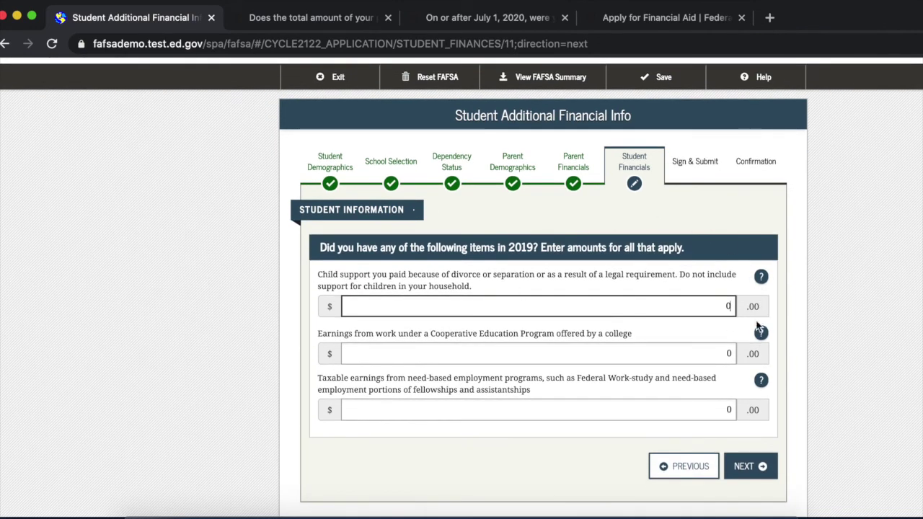
click(750, 469)
click(750, 467)
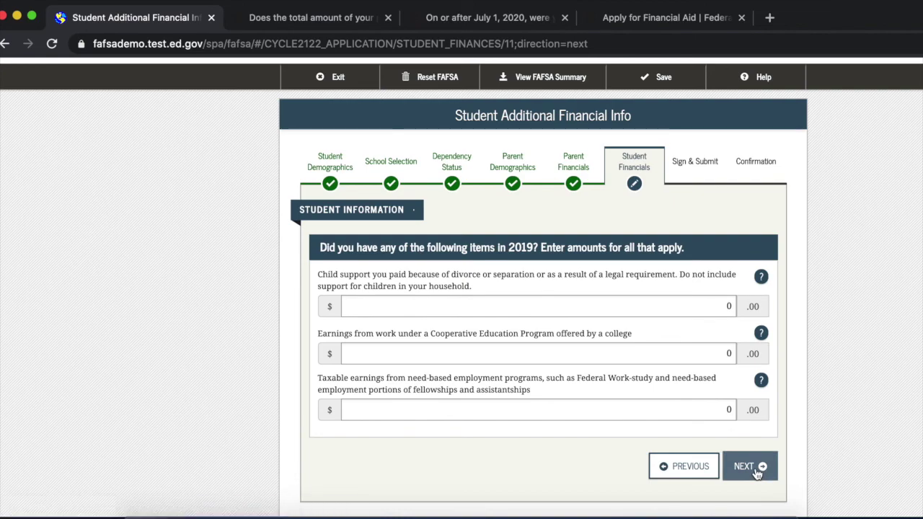
scroll(523, 274, down, 5)
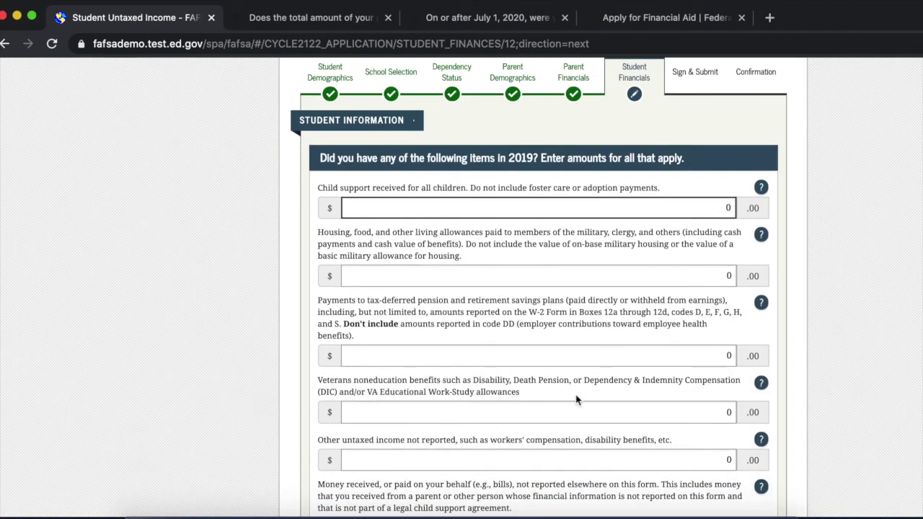
scroll(620, 130, down, 2)
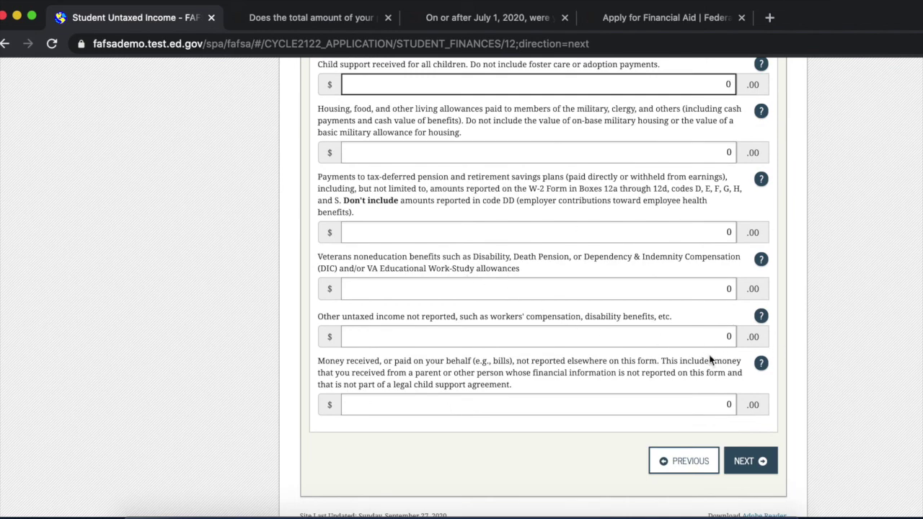
click(749, 471)
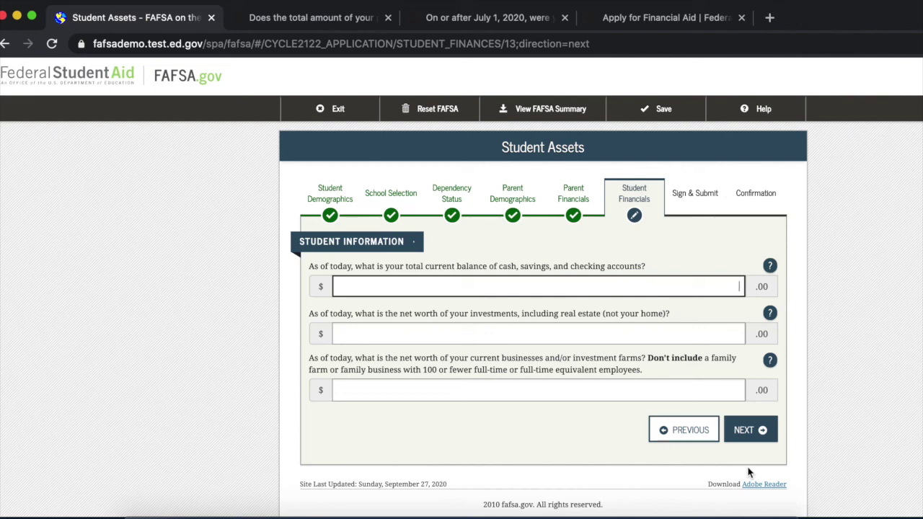
Enter student assets of $100 cash, 0 investments and 0 businesses/farms, then save.
text(00)
click(583, 337)
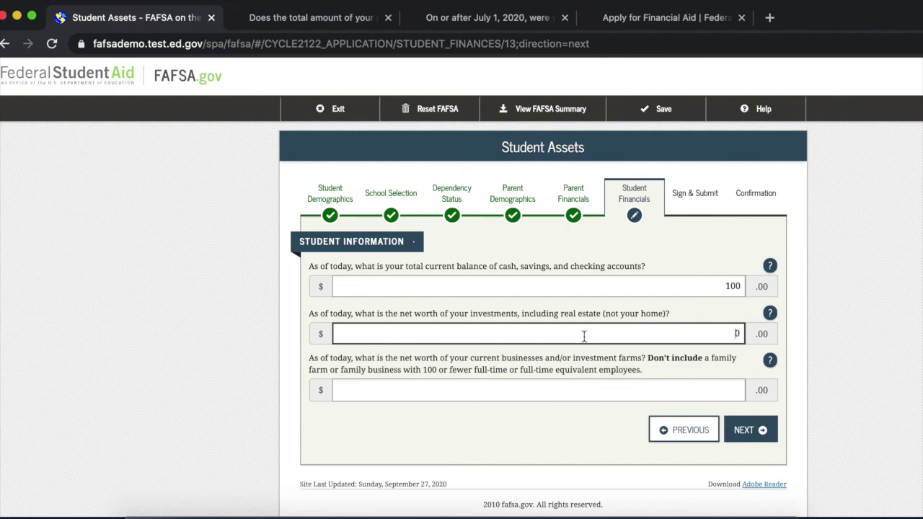
click(616, 394)
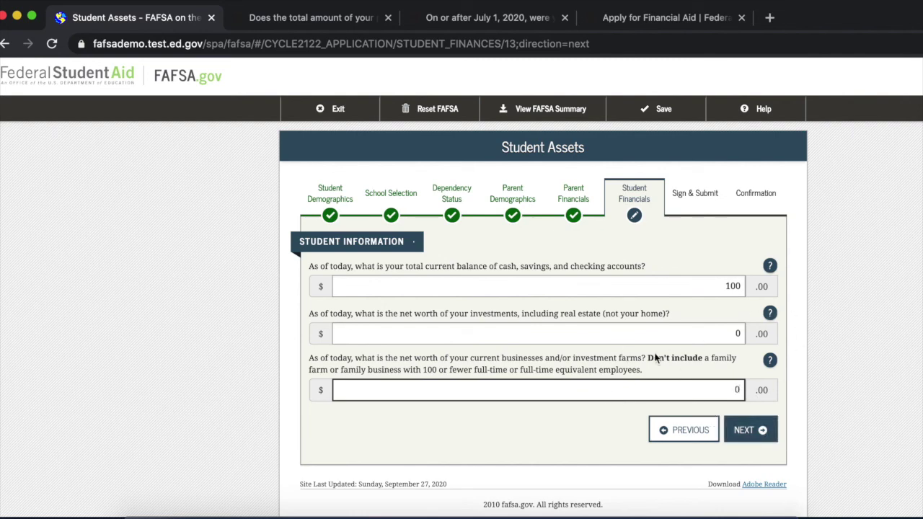
click(760, 430)
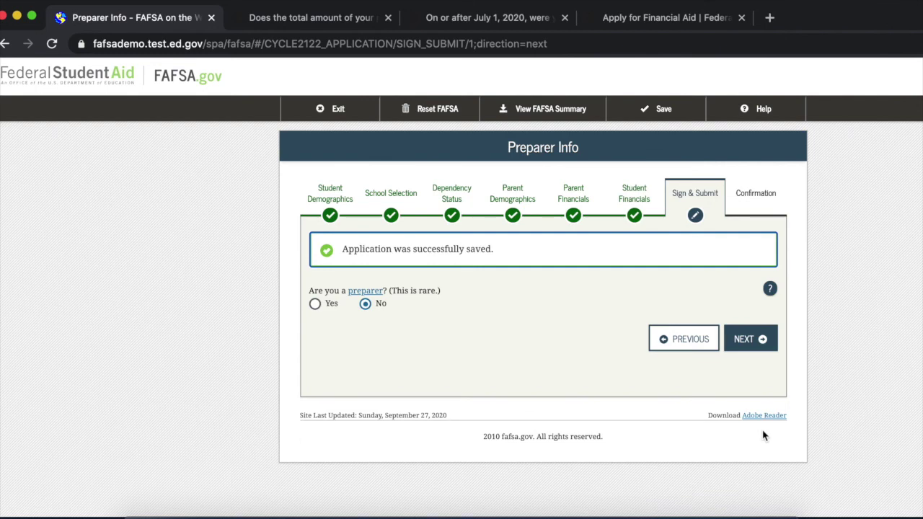
Keep Preparer at No, scroll through the entire FAFSA Summary, and continue to Signature Status.
click(752, 339)
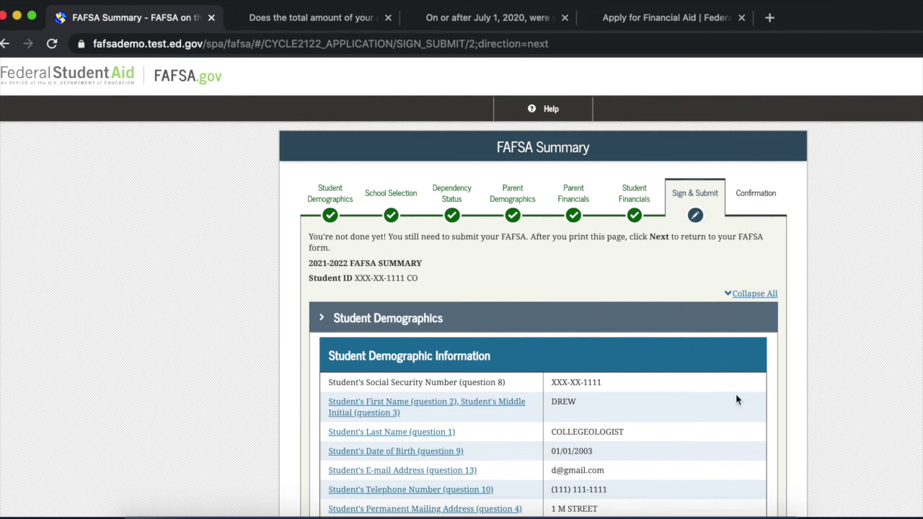
scroll(741, 426, down, 2)
scroll(741, 425, down, 2)
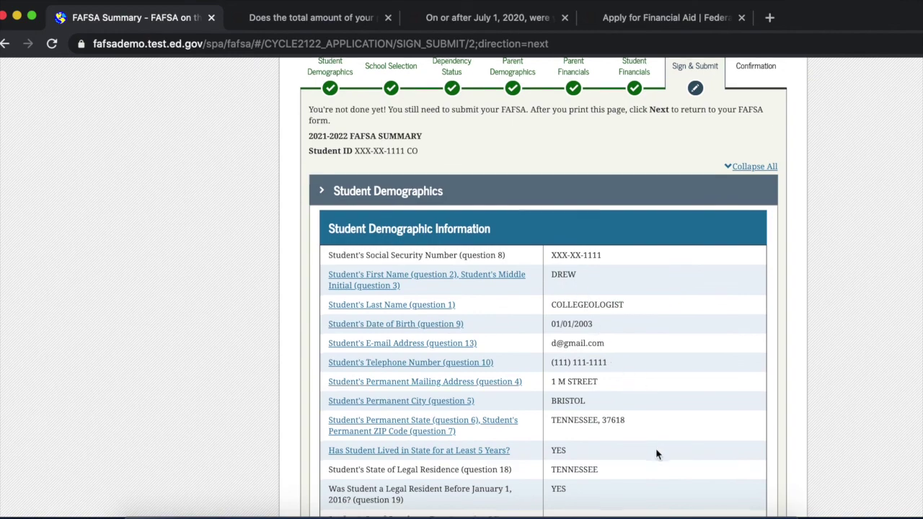
scroll(656, 450, down, 6)
scroll(728, 491, down, 2)
scroll(728, 490, down, 1)
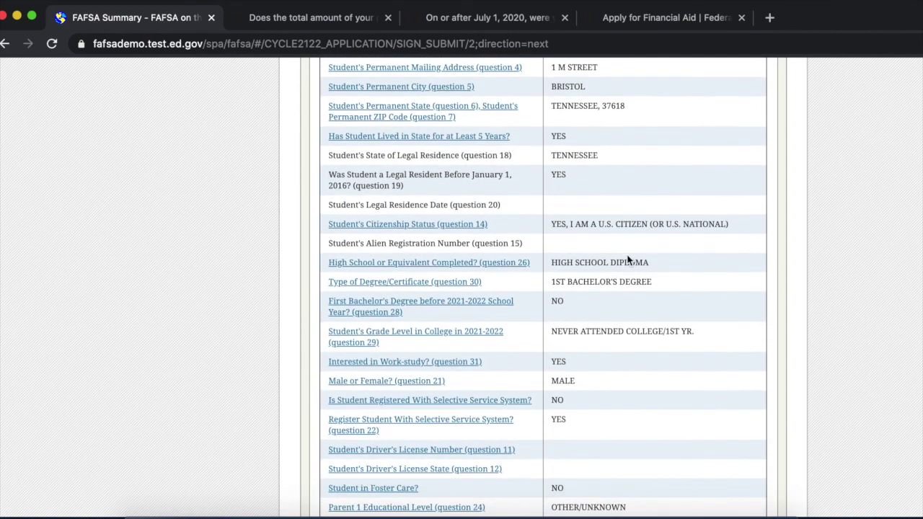
scroll(626, 365, down, 15)
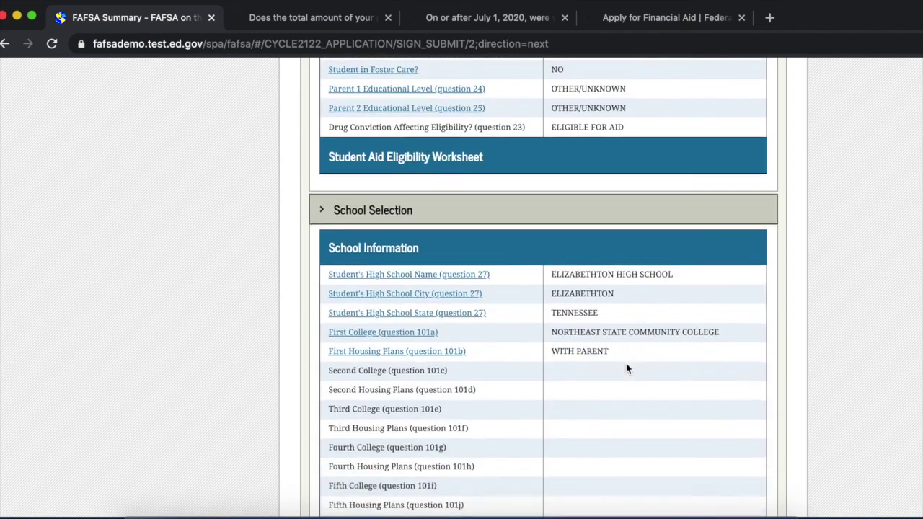
scroll(628, 369, down, 16)
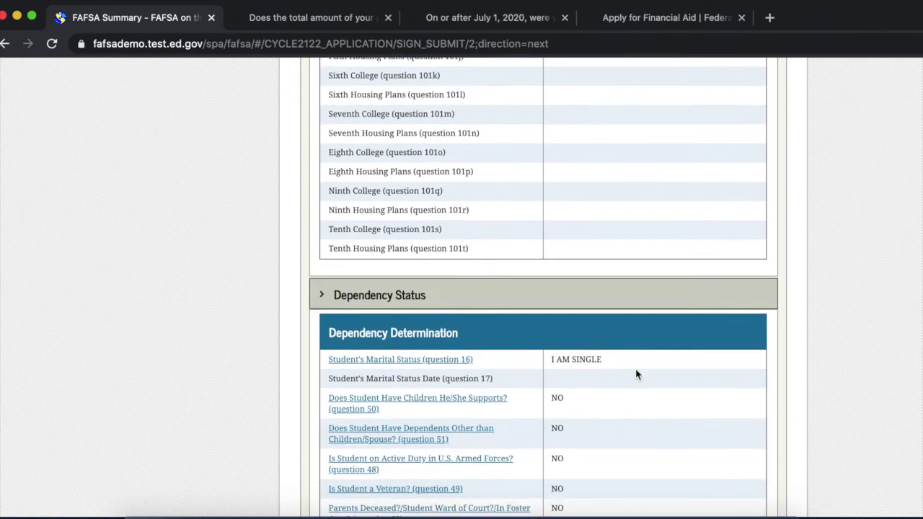
scroll(637, 375, down, 13)
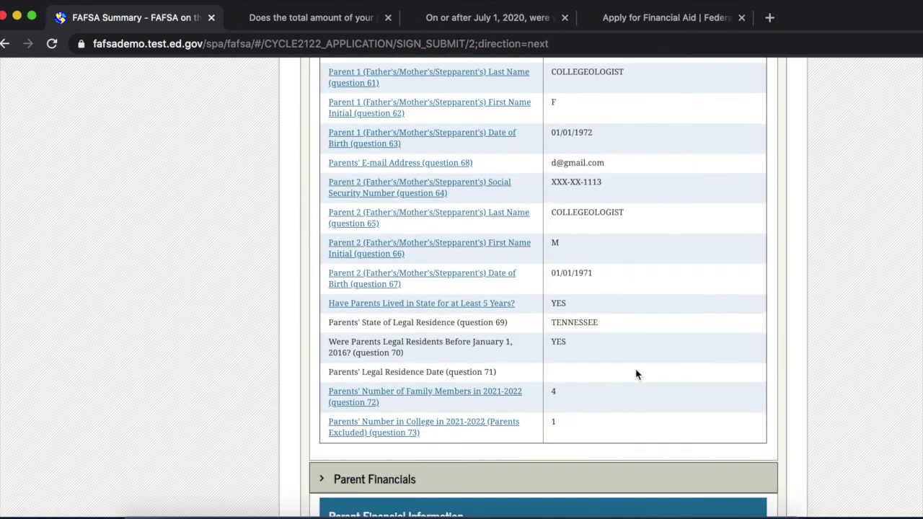
scroll(684, 363, down, 16)
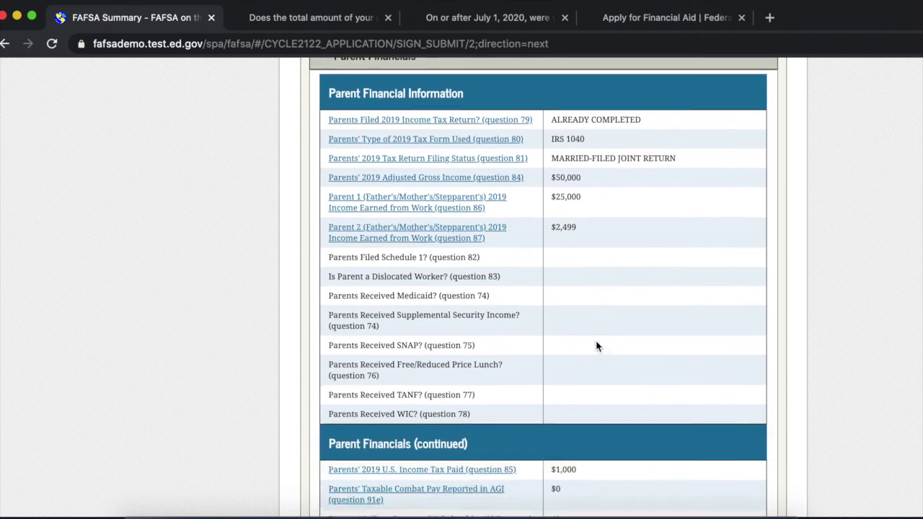
scroll(596, 347, down, 19)
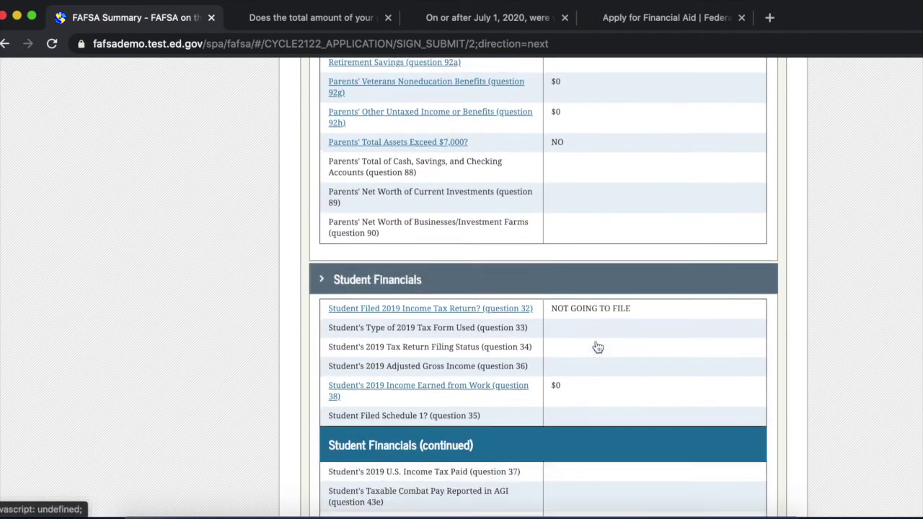
scroll(598, 348, down, 15)
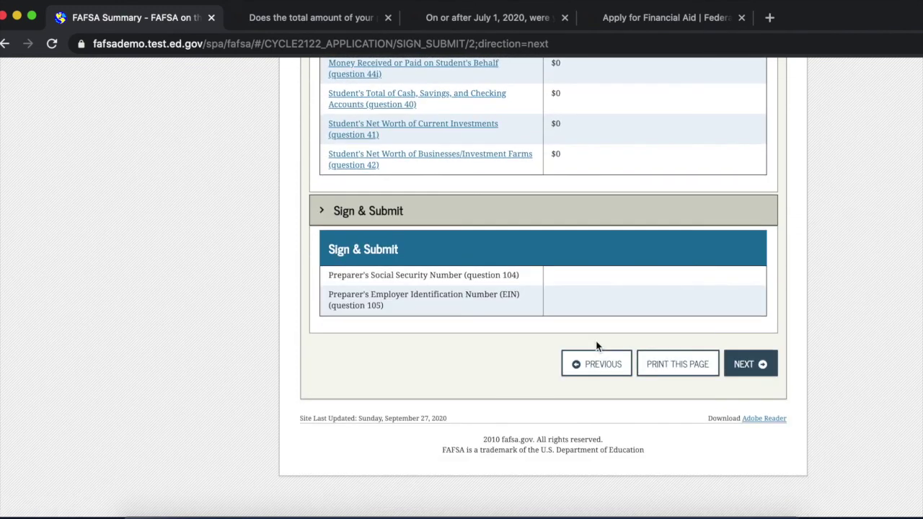
click(763, 356)
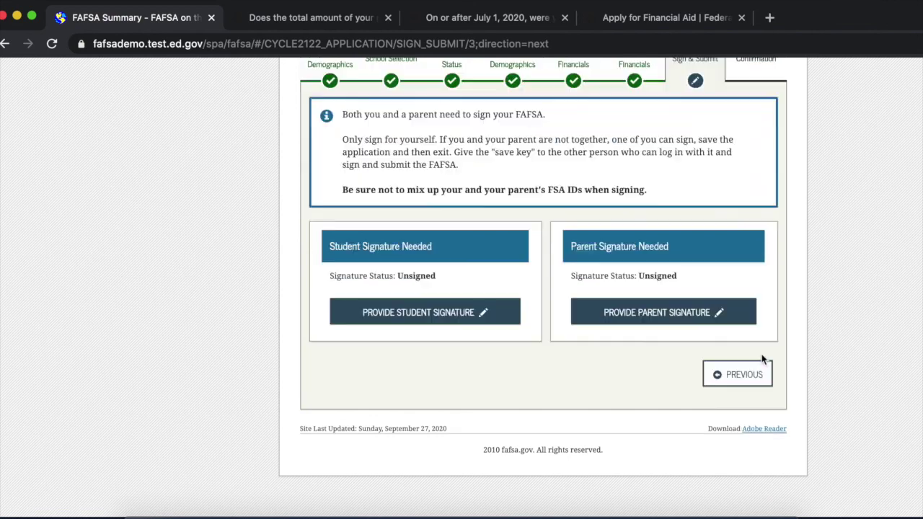
scroll(763, 359, down, 3)
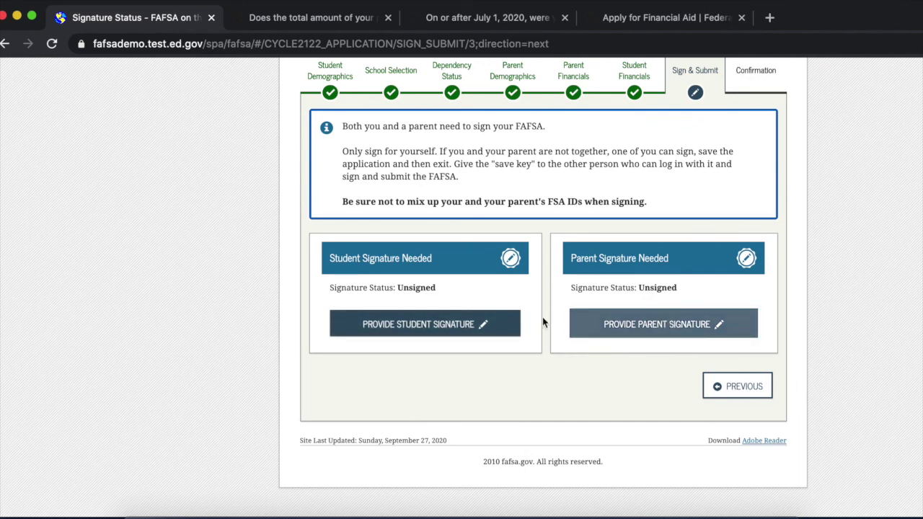
click(453, 326)
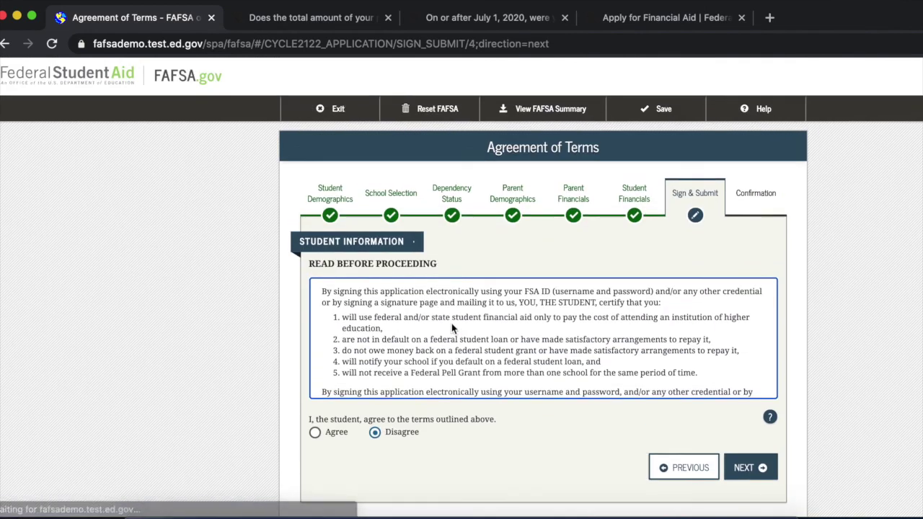
click(315, 432)
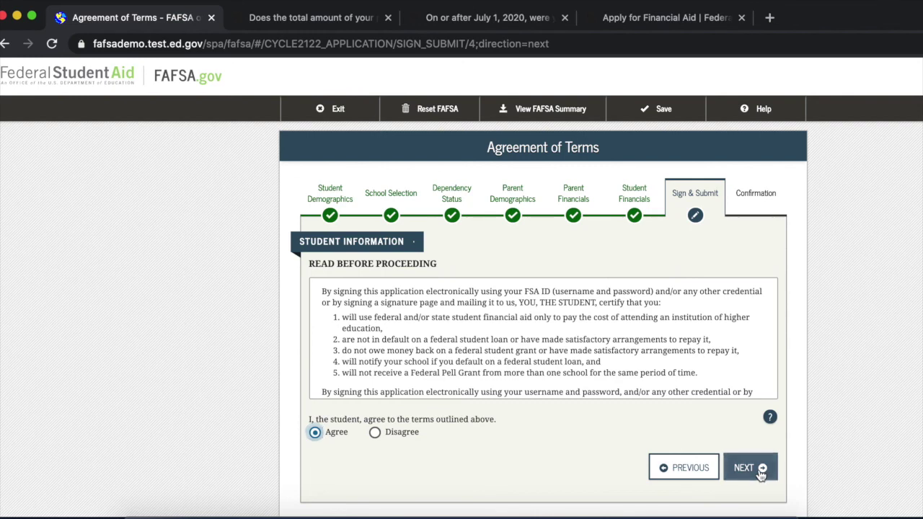
click(758, 467)
scroll(383, 220, down, 5)
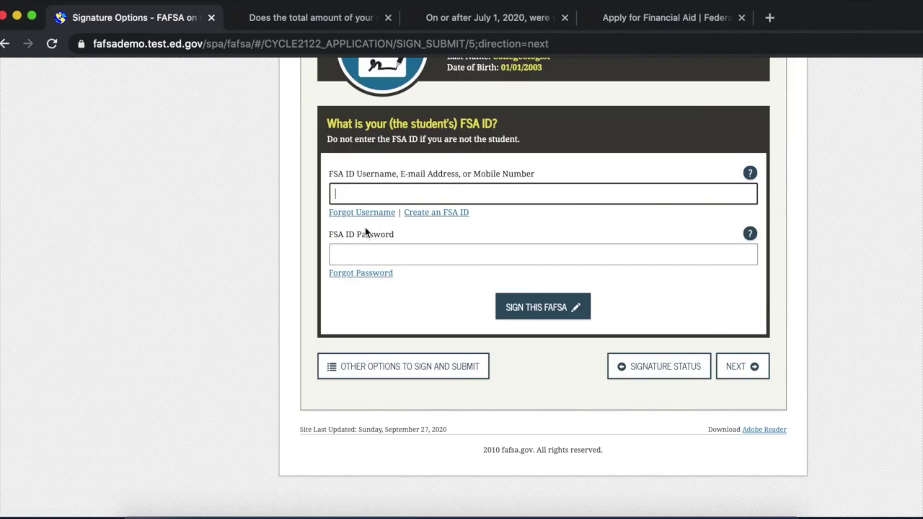
click(366, 195)
click(551, 304)
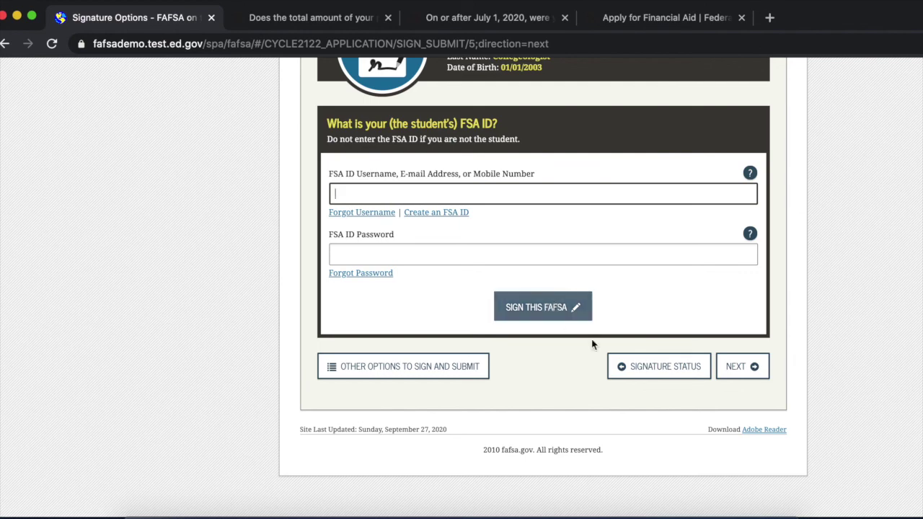
click(682, 369)
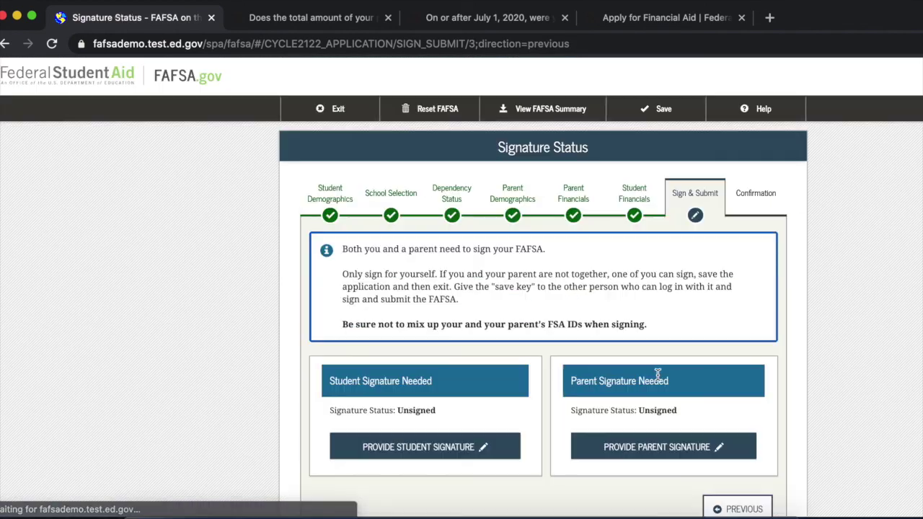